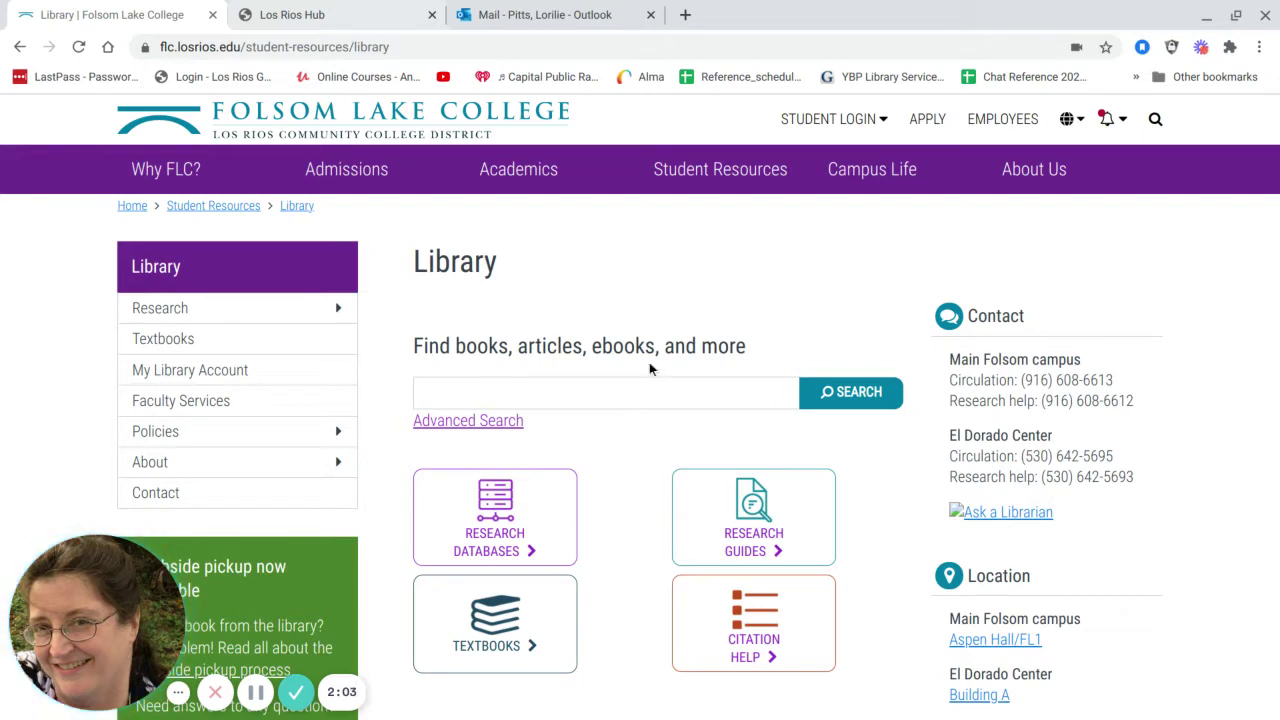
Open the Gale eBooks database from the library's research databases and search it for "food insecurity"
left_click(556, 537)
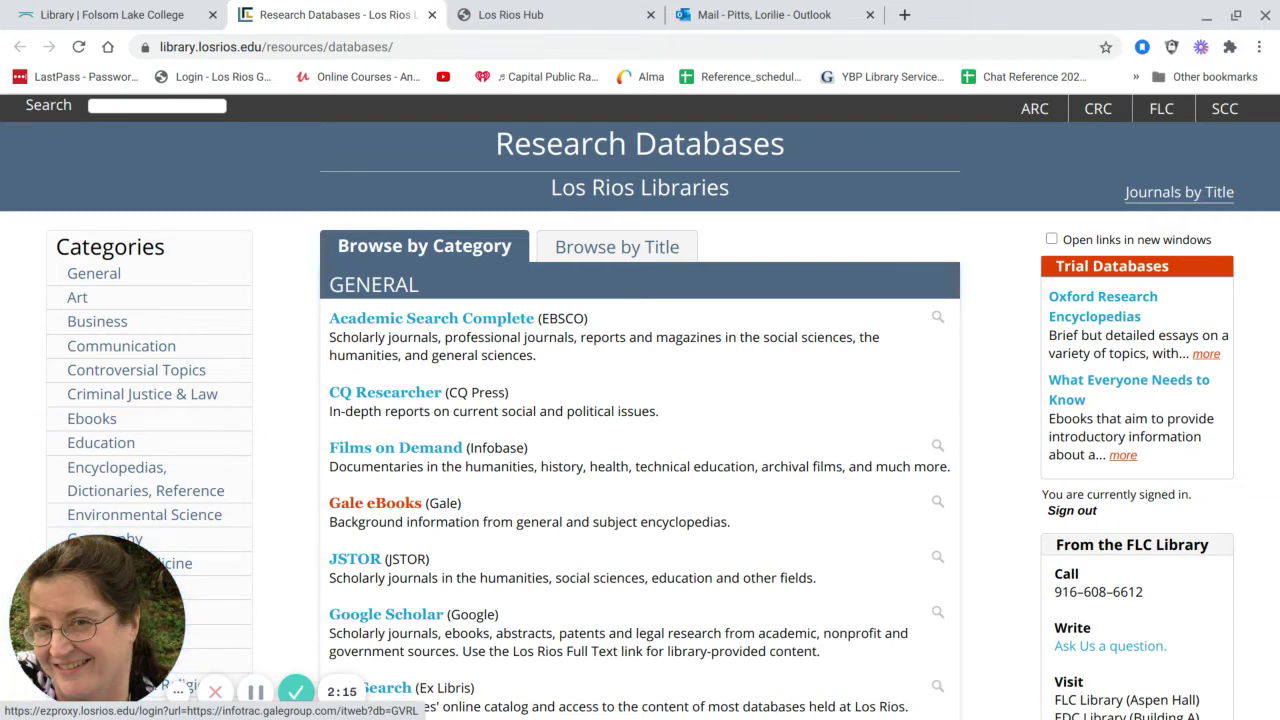
left_click(384, 510)
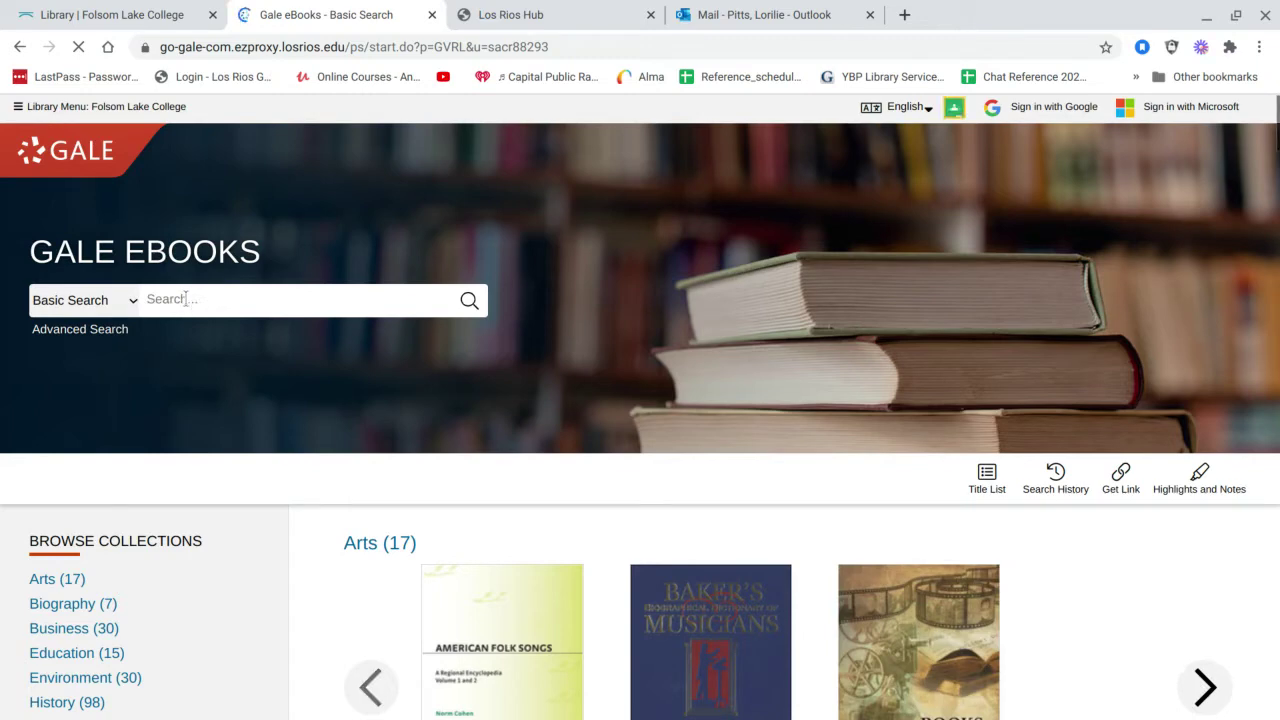
left_click(185, 304)
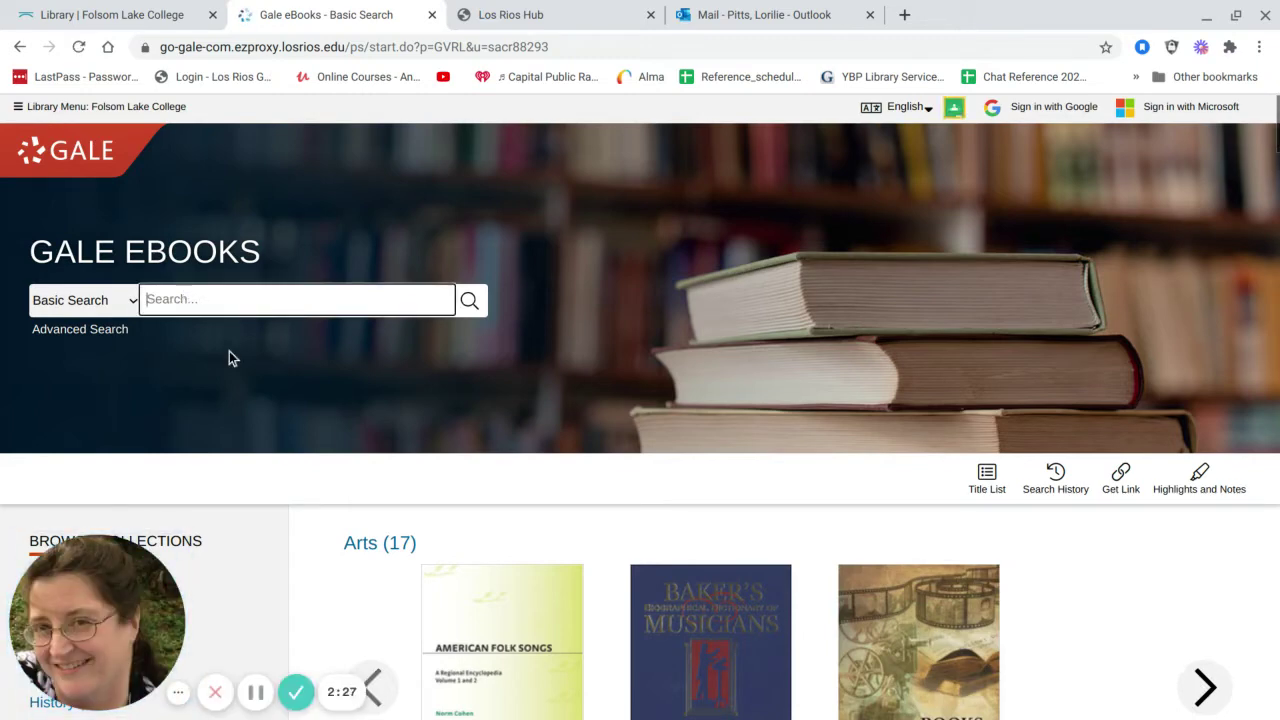
type("food ")
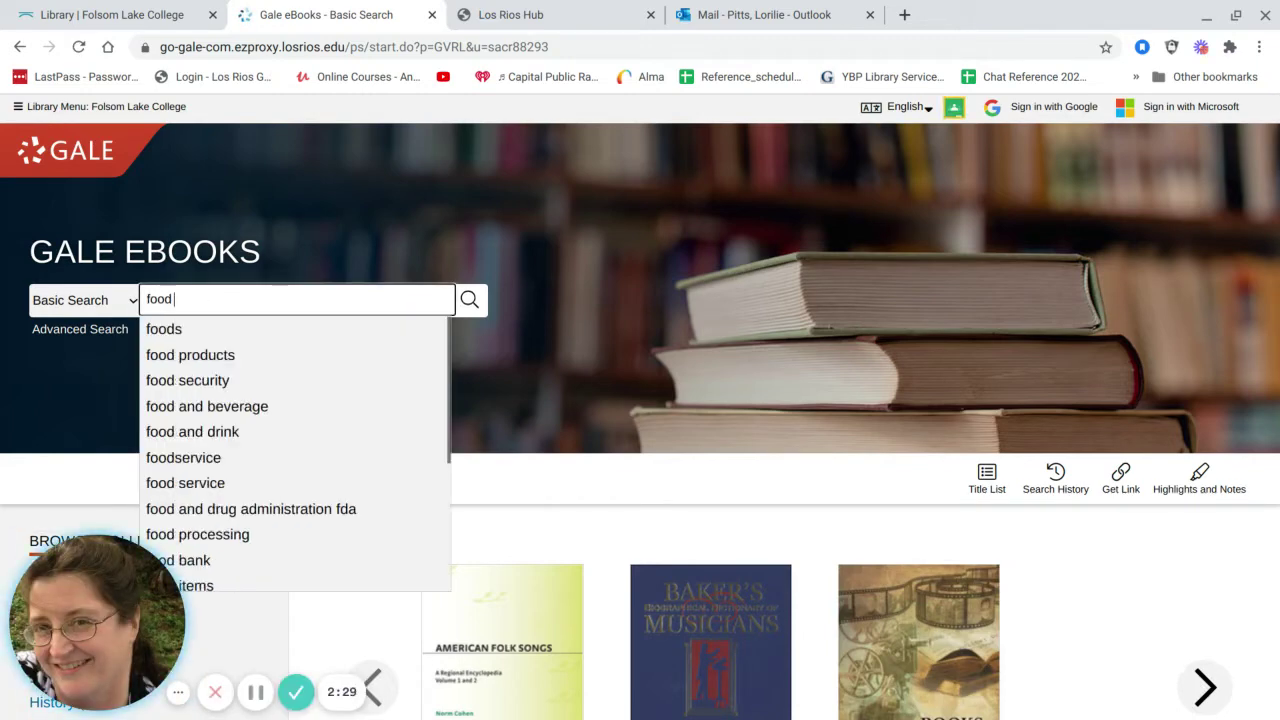
type("insecurity")
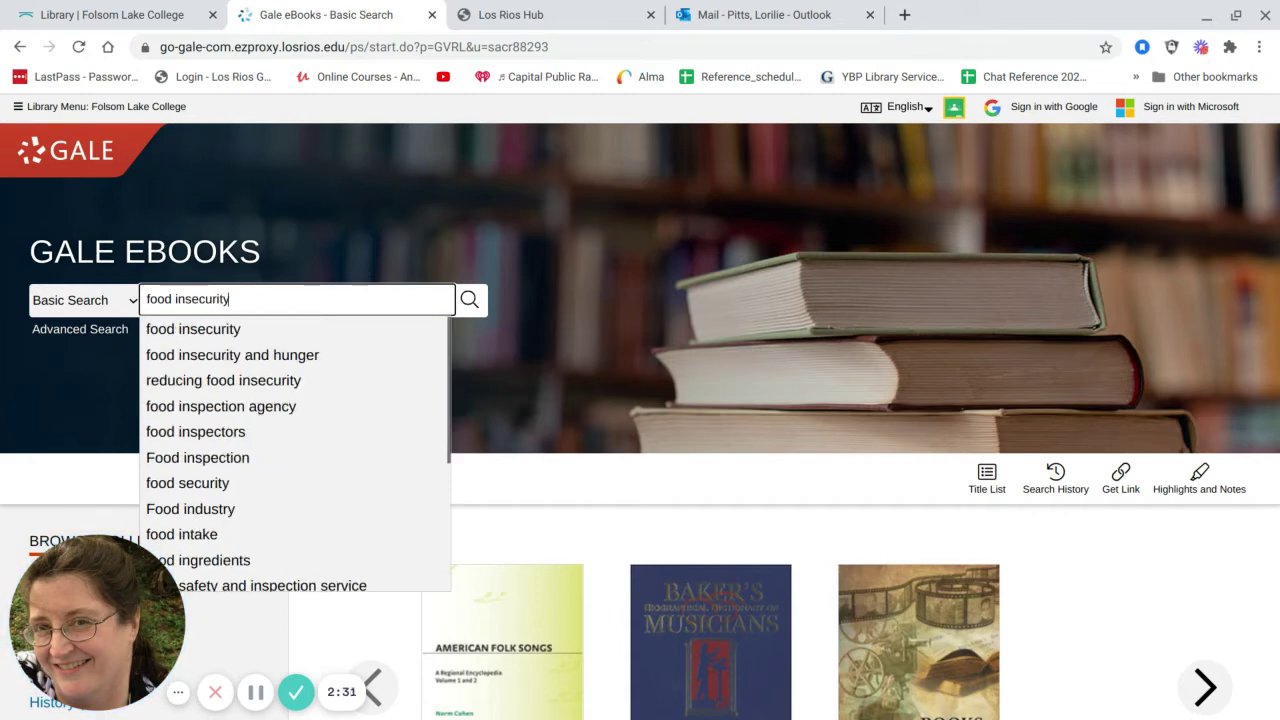
key("Return")
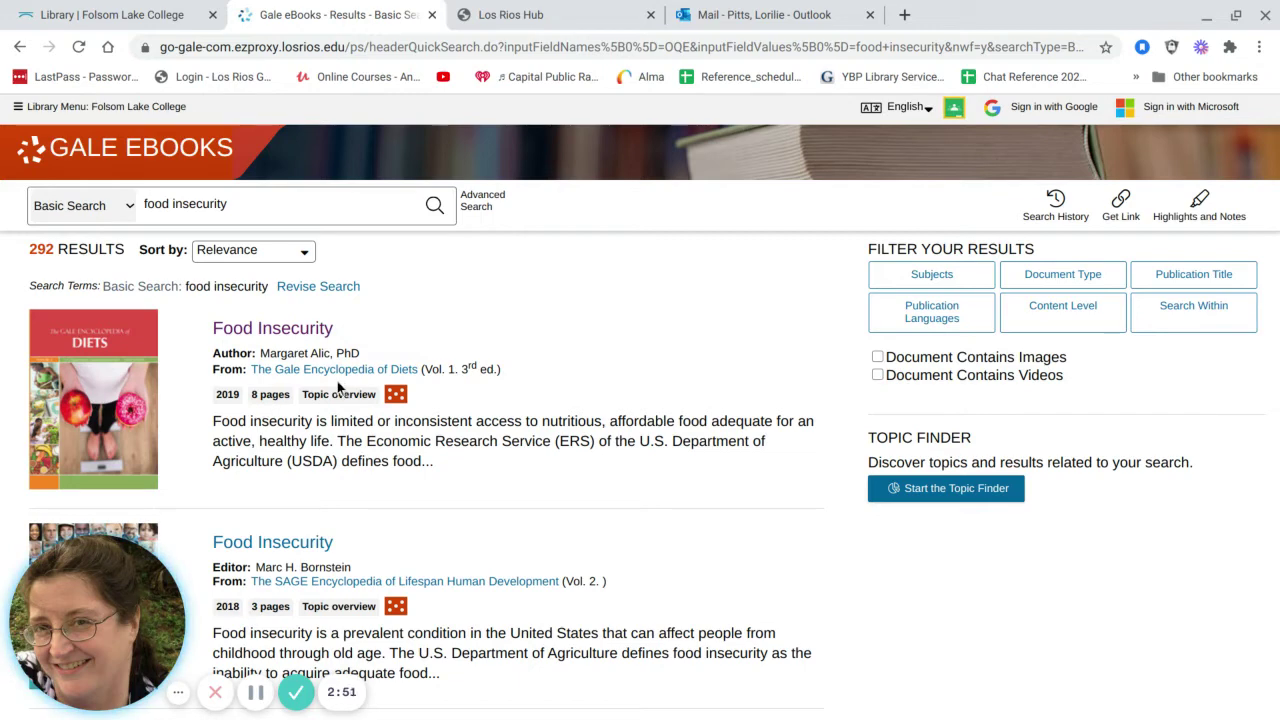
Open the Food Insecurity entry from The Gale Encyclopedia of Diets and view its MLA 8th Edition citation
left_click(310, 330)
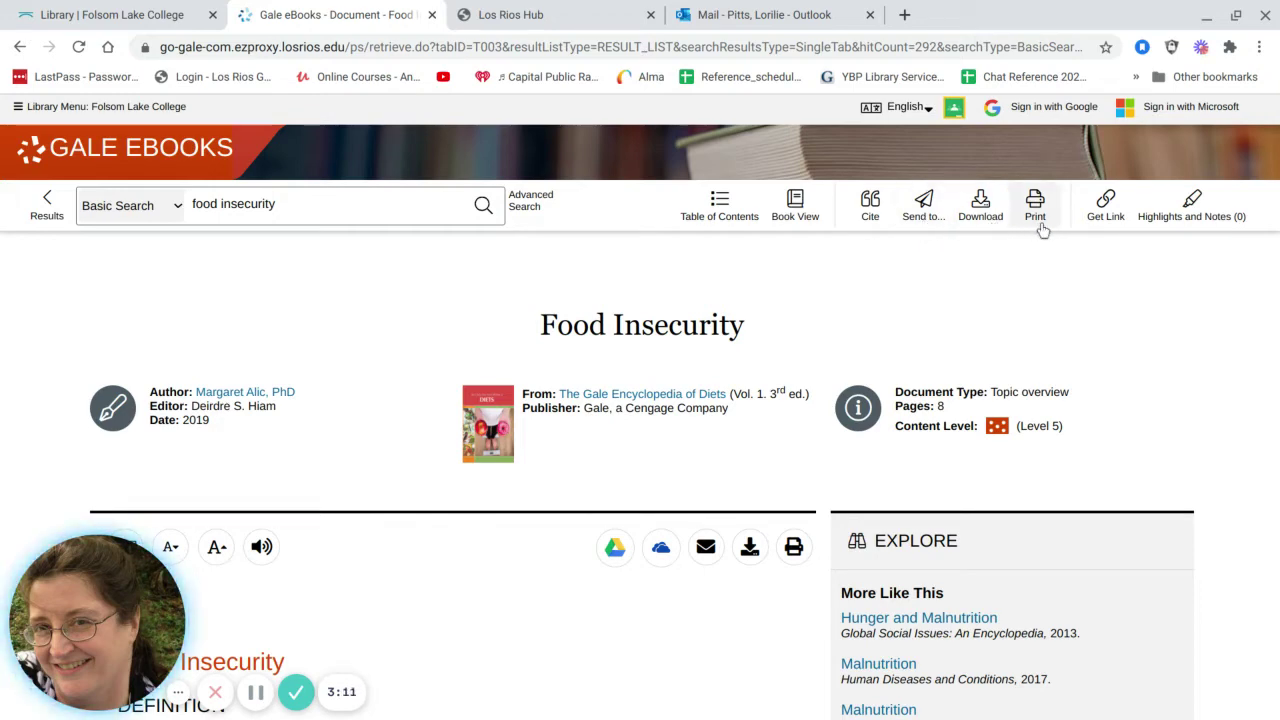
left_click(868, 205)
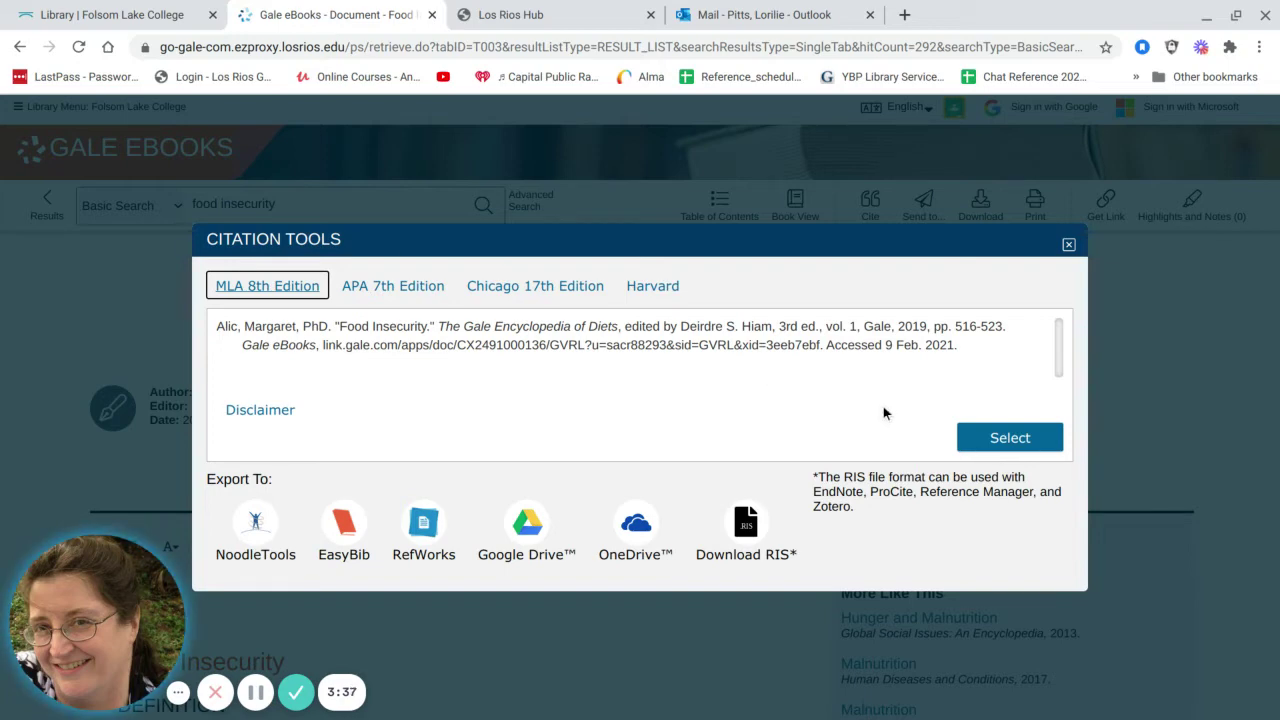
left_click(1068, 246)
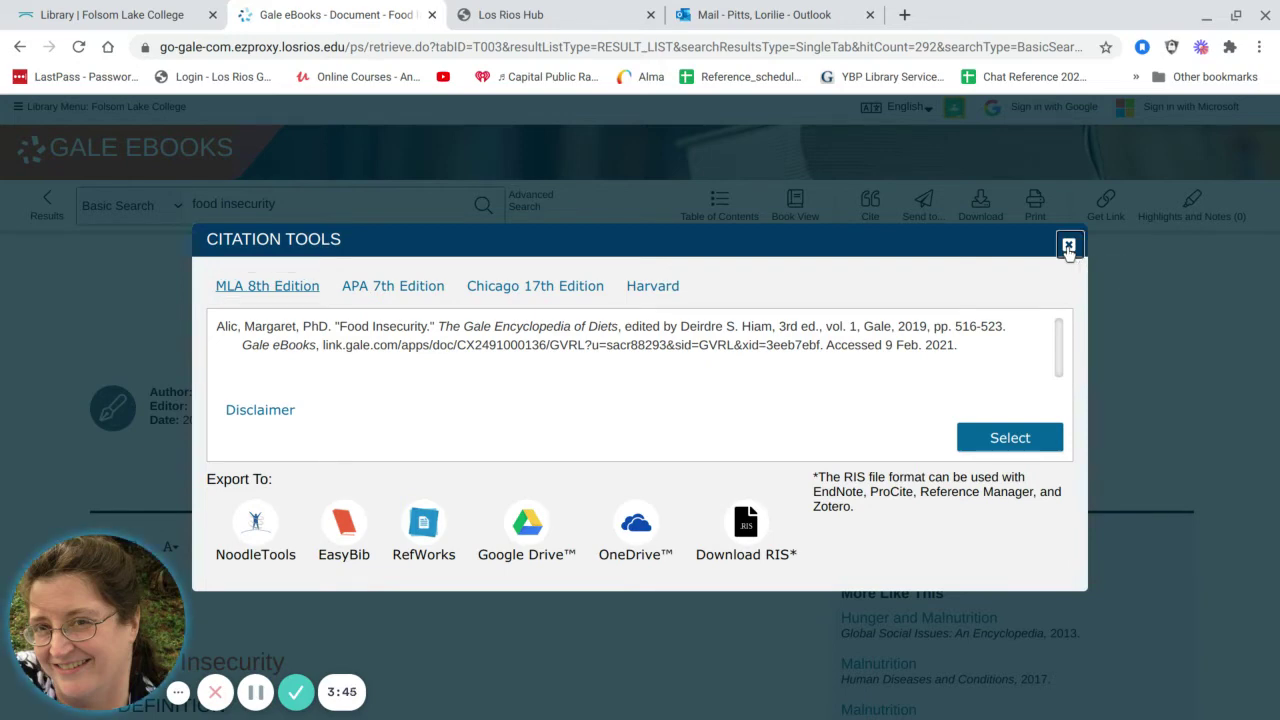
scroll(448, 598, "down", 1)
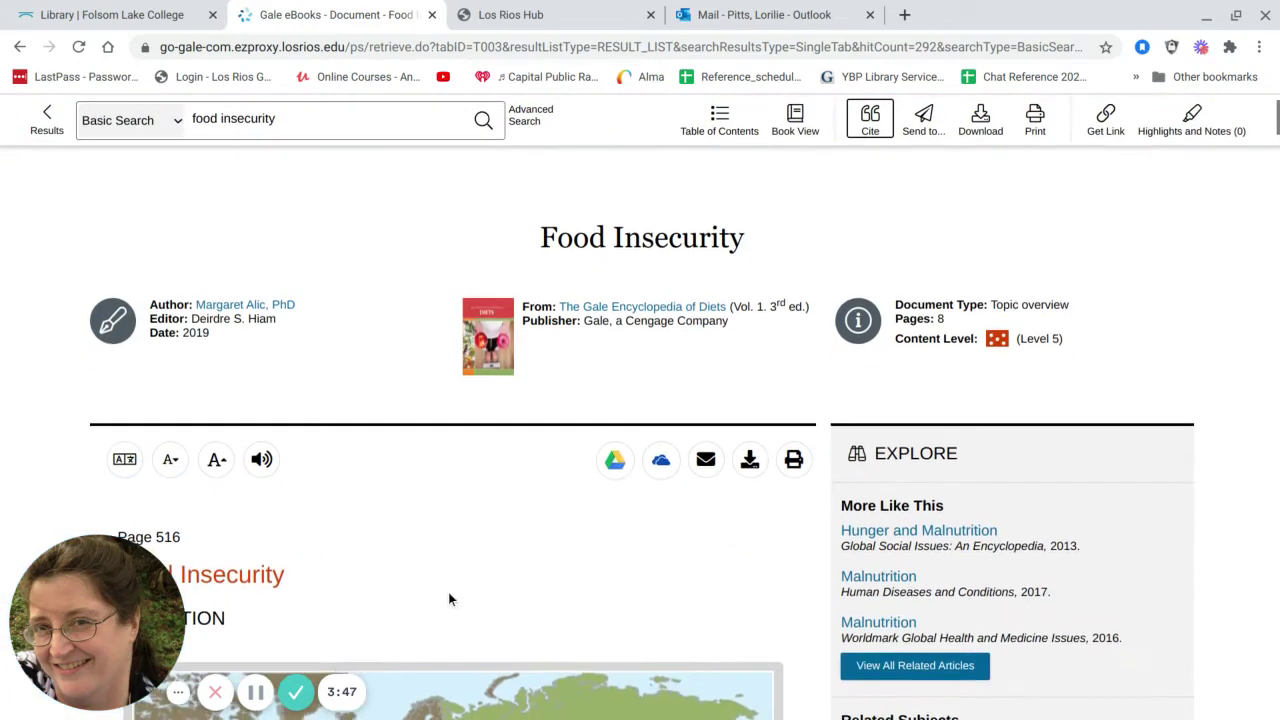
scroll(448, 598, "up", 1)
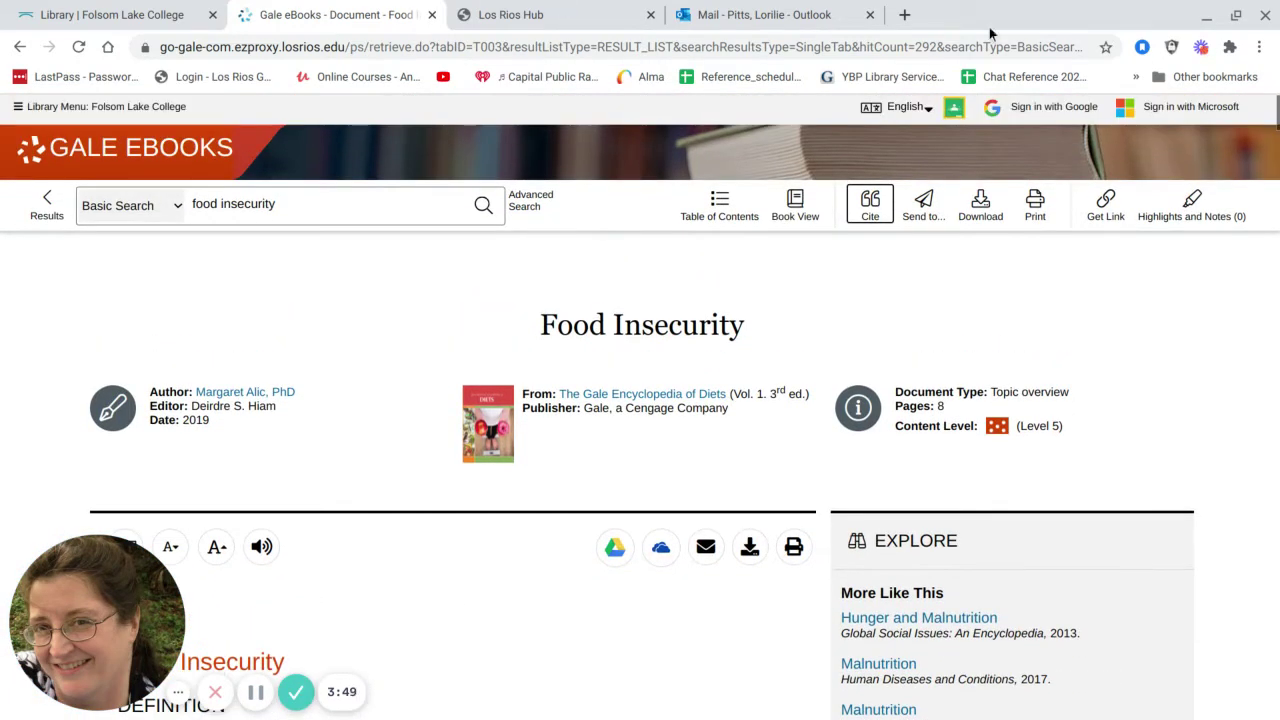
Close the Gale eBooks page and search the library's books, articles and ebooks for "food insecurity"
left_click(432, 15)
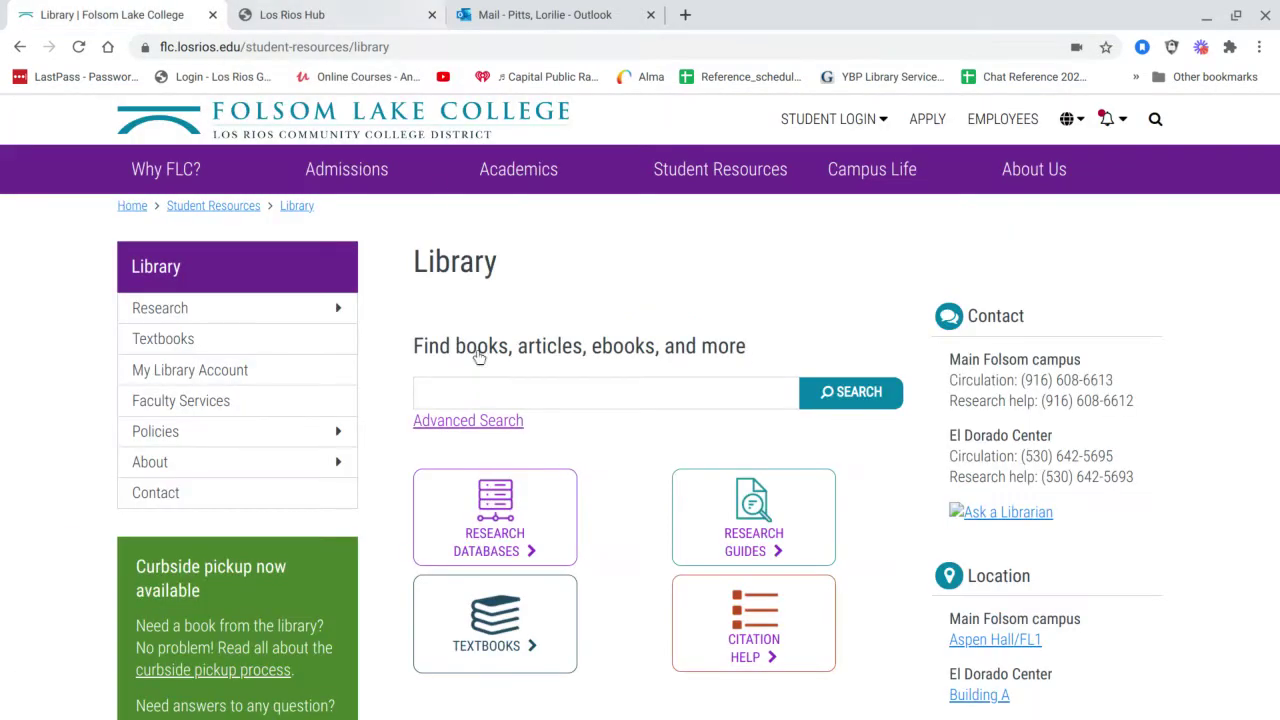
left_click(452, 393)
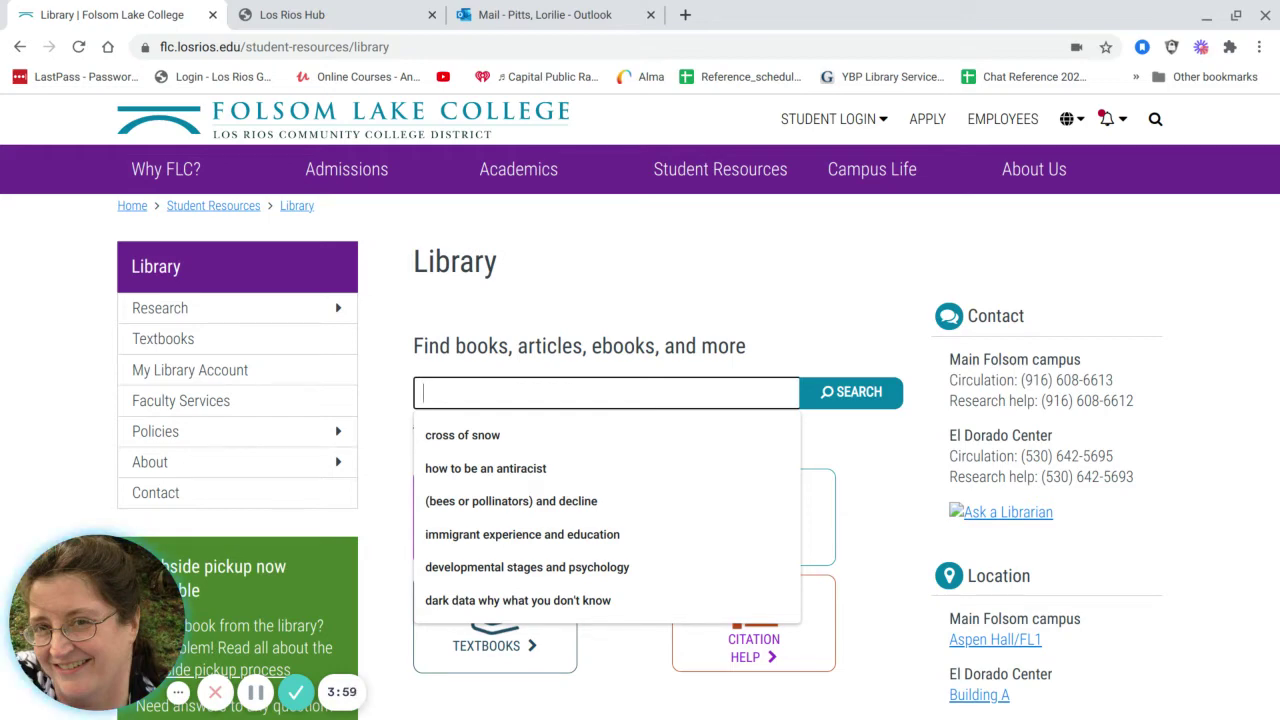
type("food insecurity")
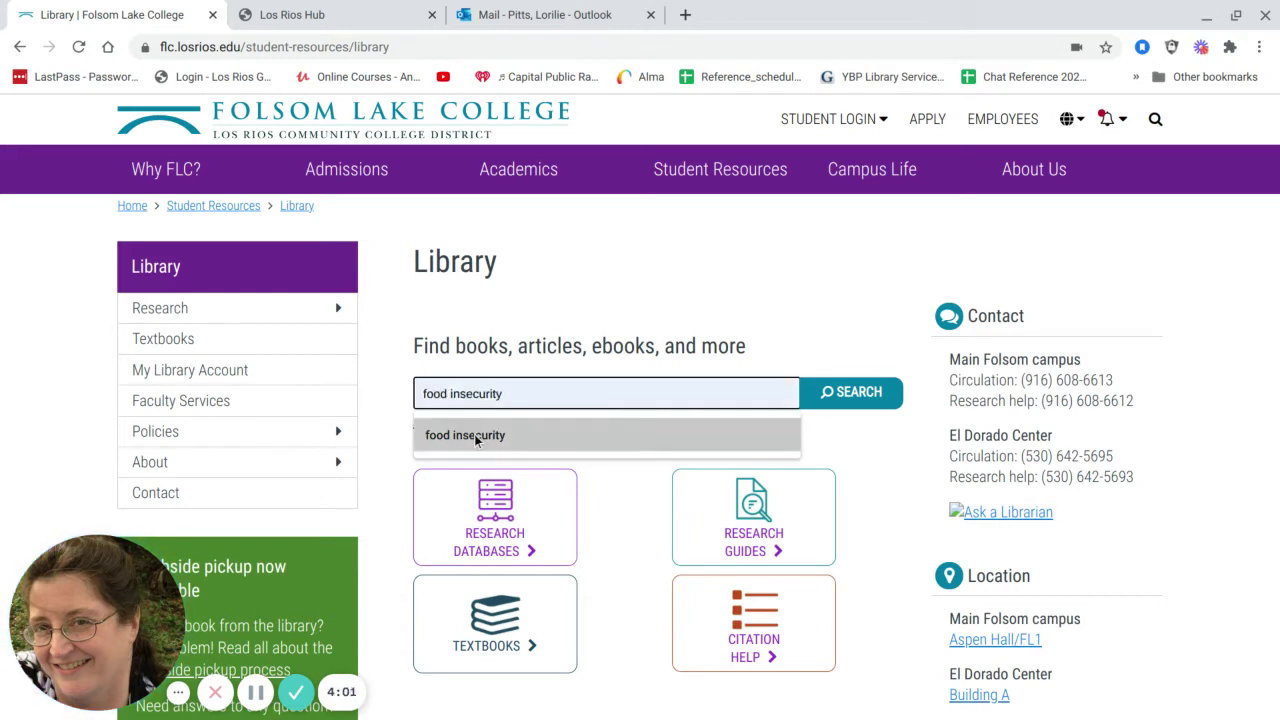
left_click(474, 434)
left_click(852, 400)
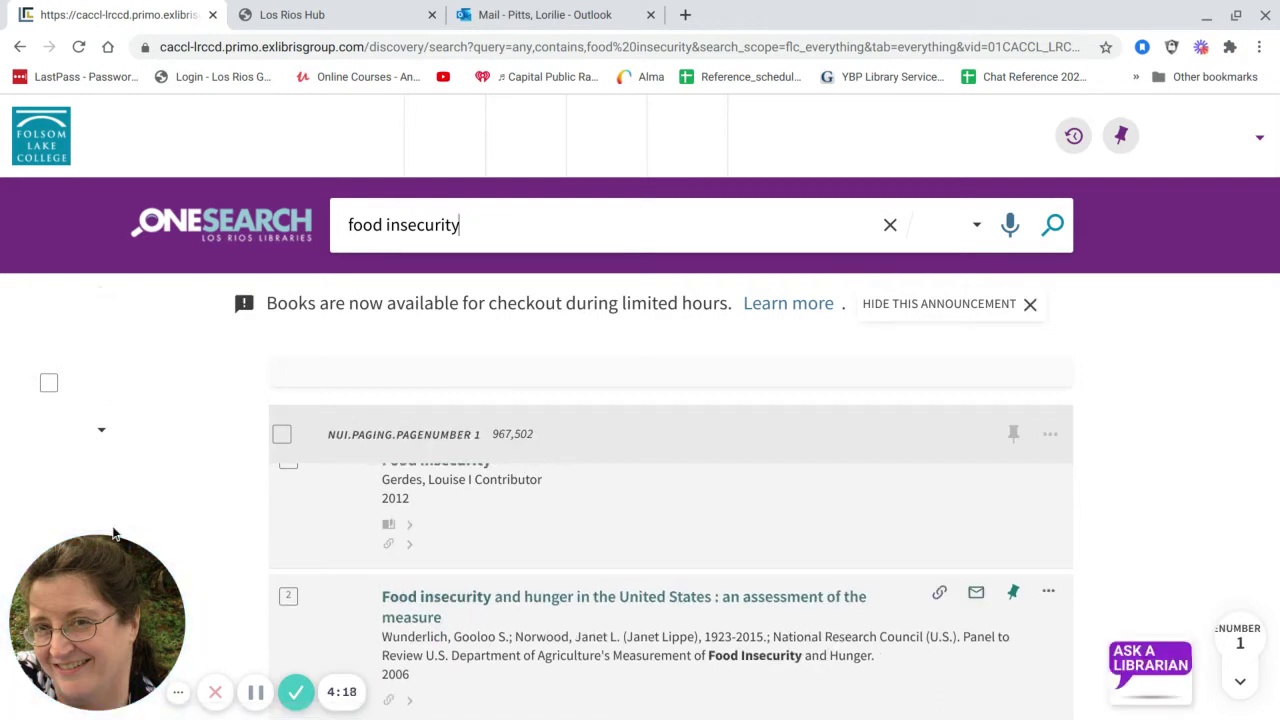
Expand the resource types and filter the OneSearch results to Books
scroll(182, 444, "down", 2)
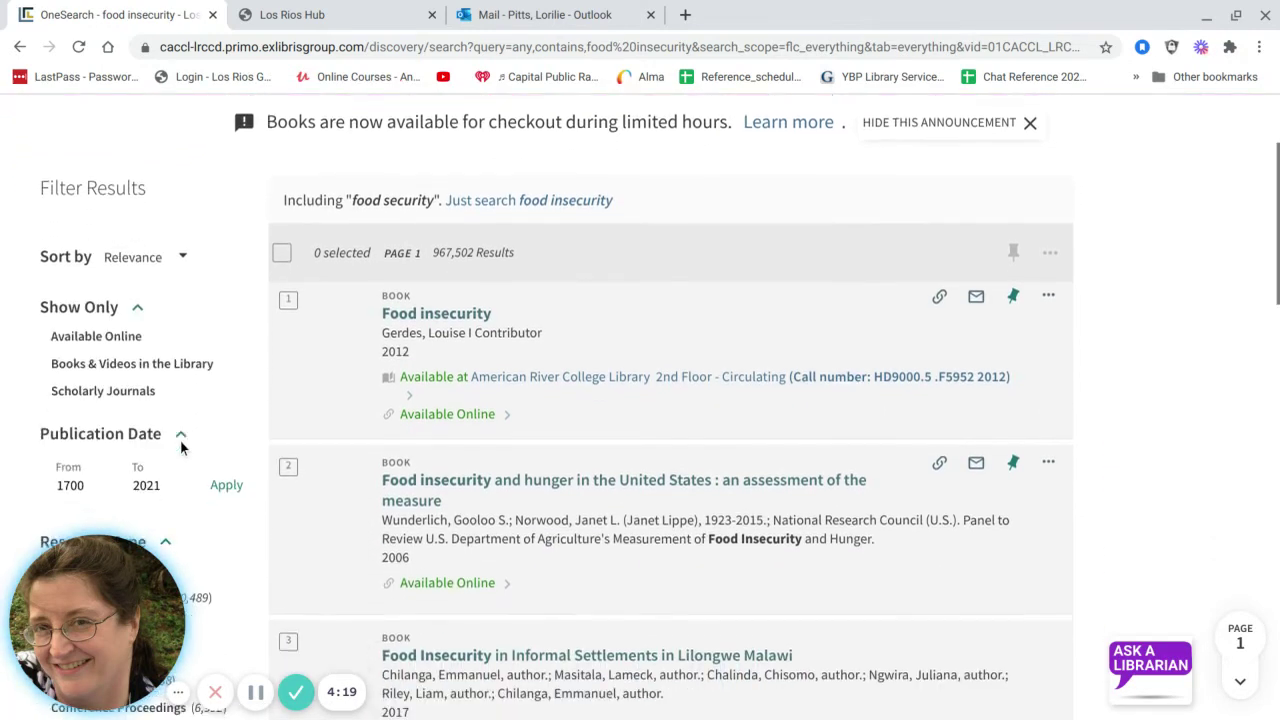
scroll(182, 444, "down", 2)
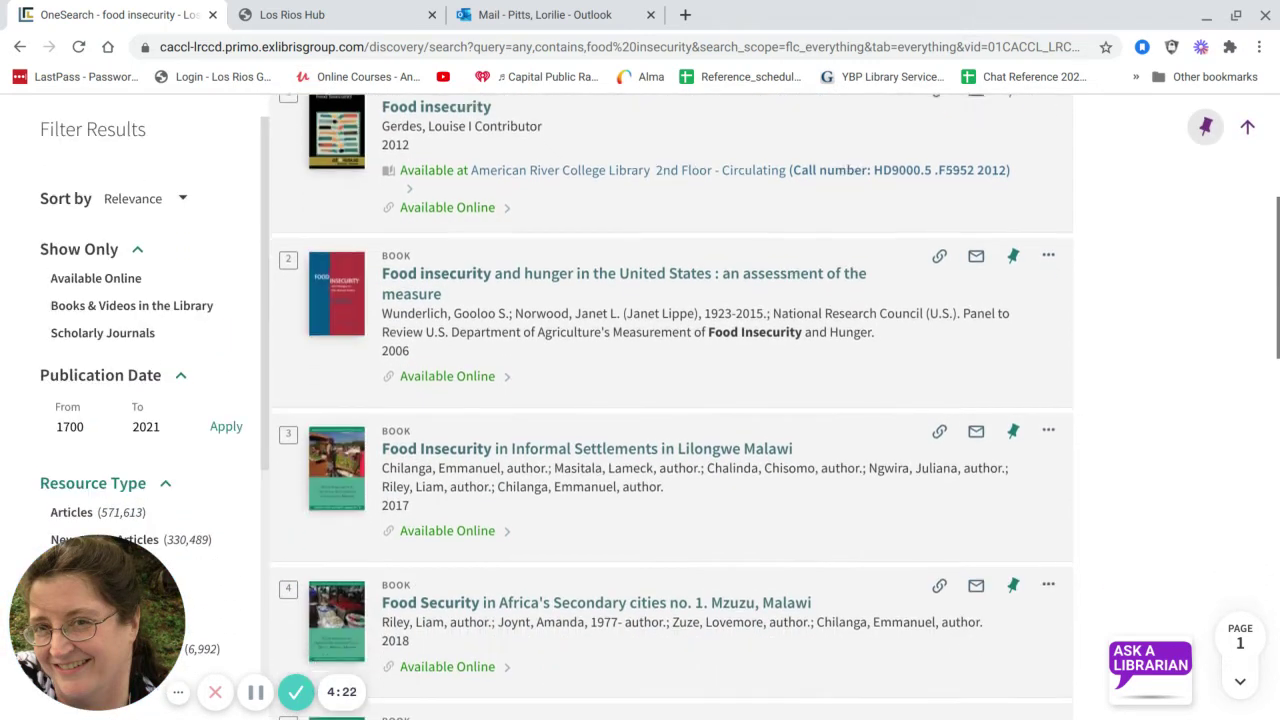
scroll(150, 450, "down", 1)
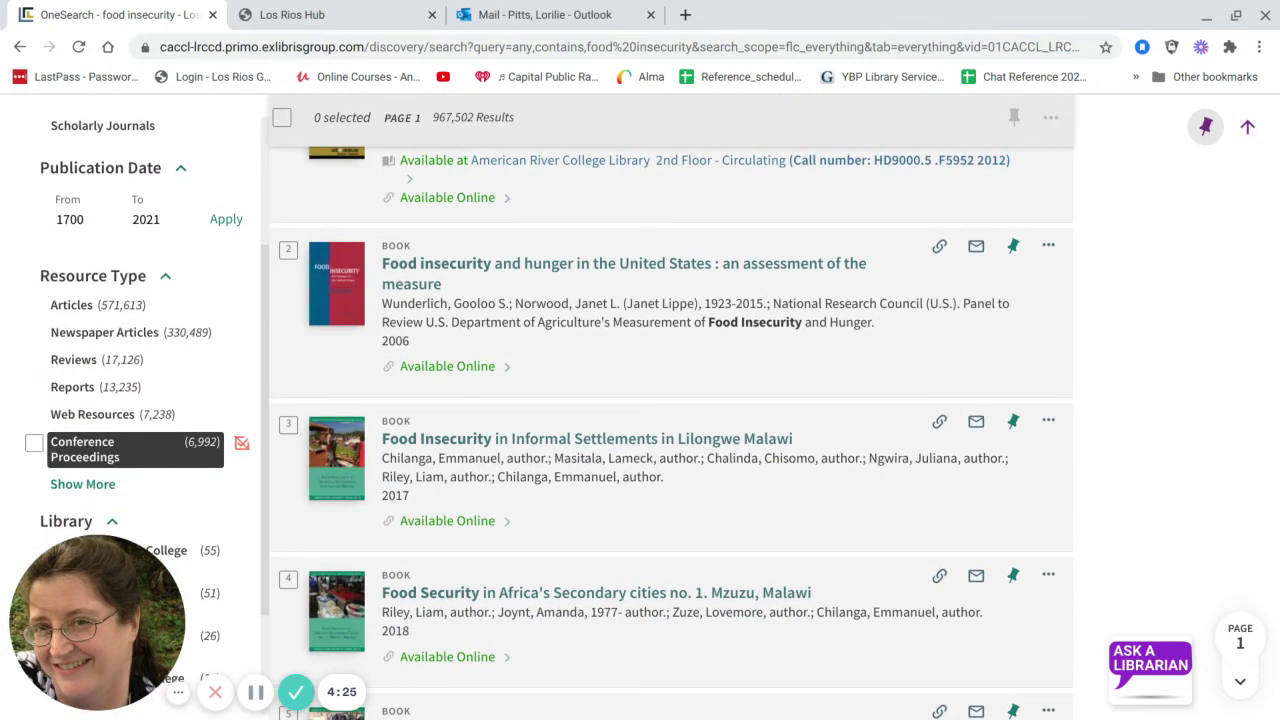
scroll(140, 450, "down", 1)
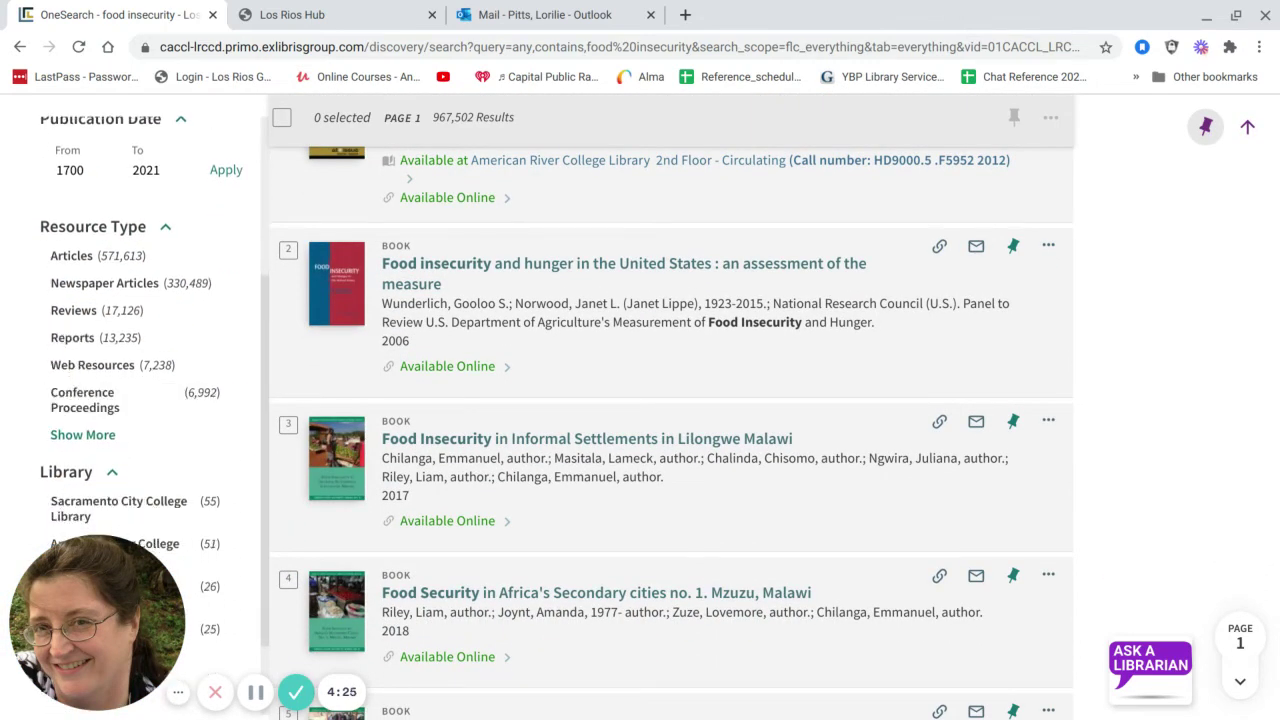
left_click(88, 436)
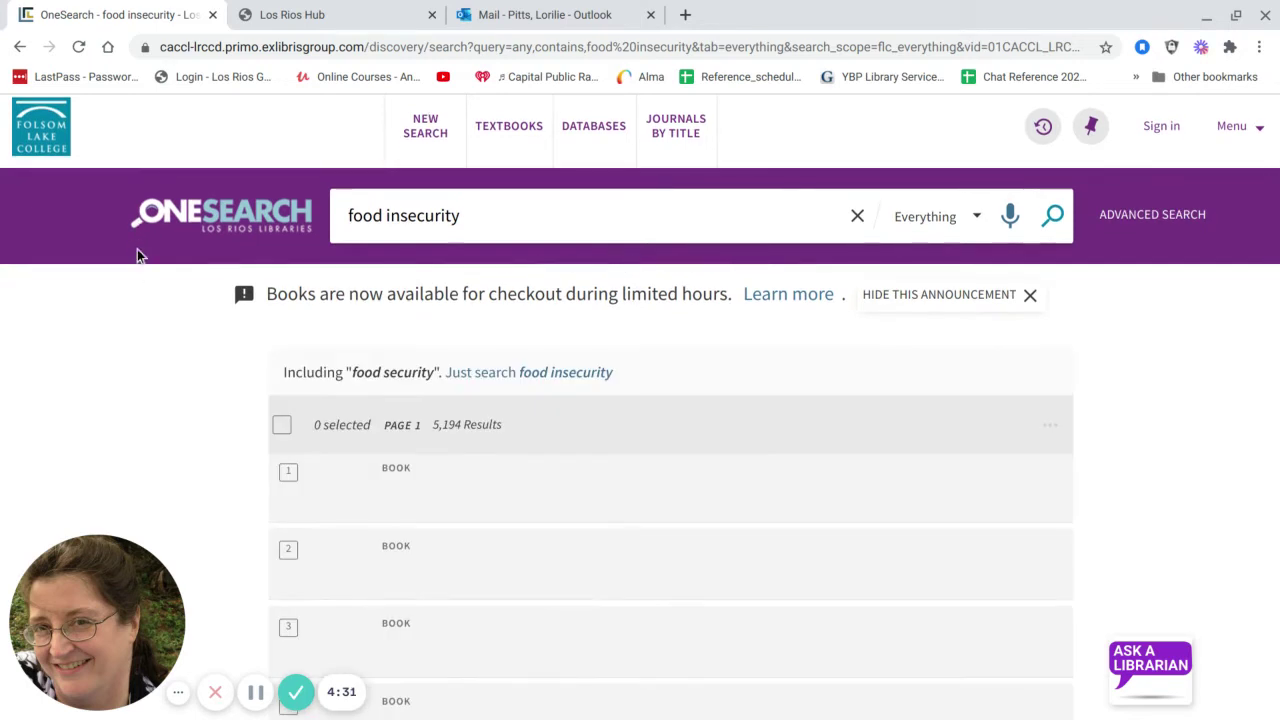
Limit the book results to items that are Available Online
scroll(137, 249, "down", 1)
scroll(137, 249, "down", 2)
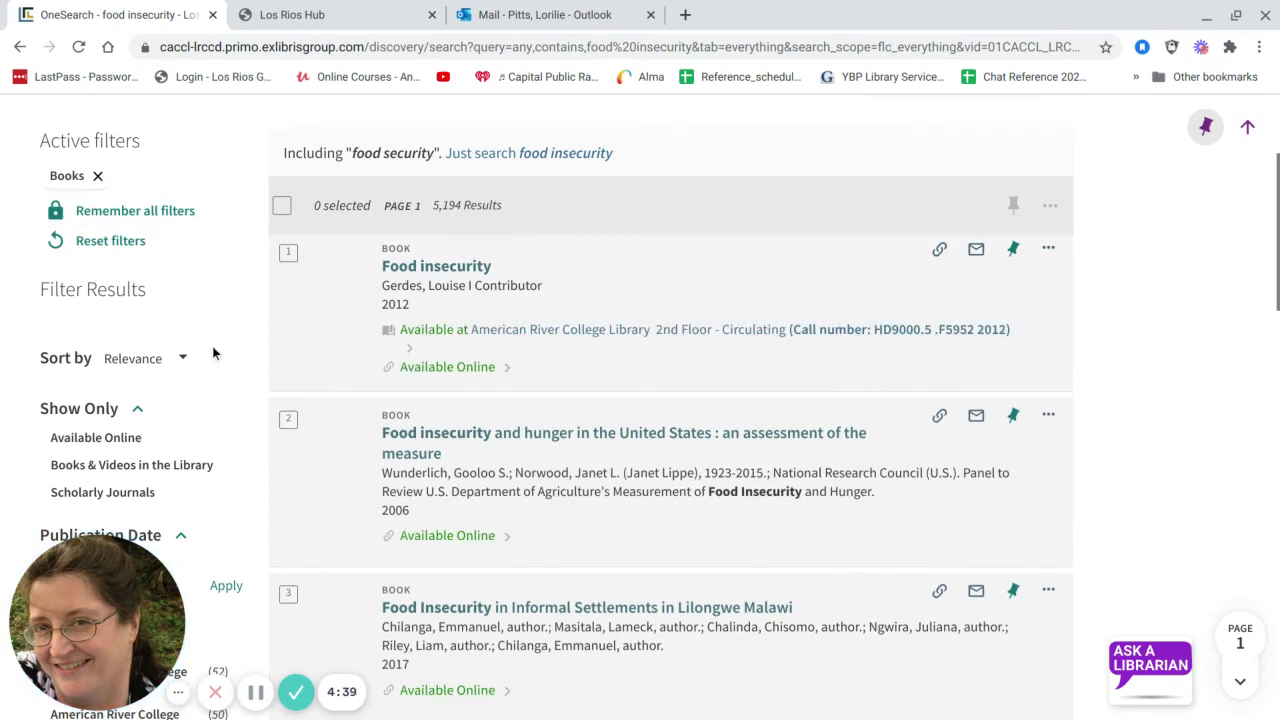
scroll(212, 350, "down", 2)
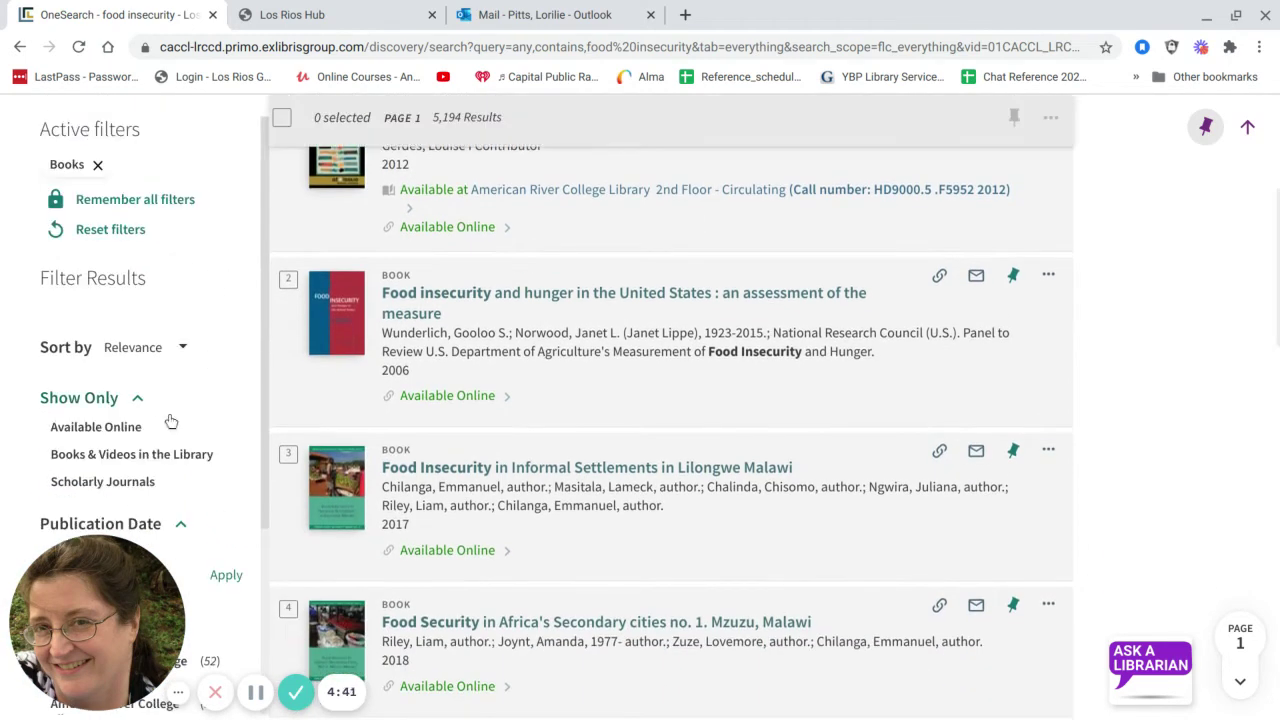
scroll(235, 401, "up", 3)
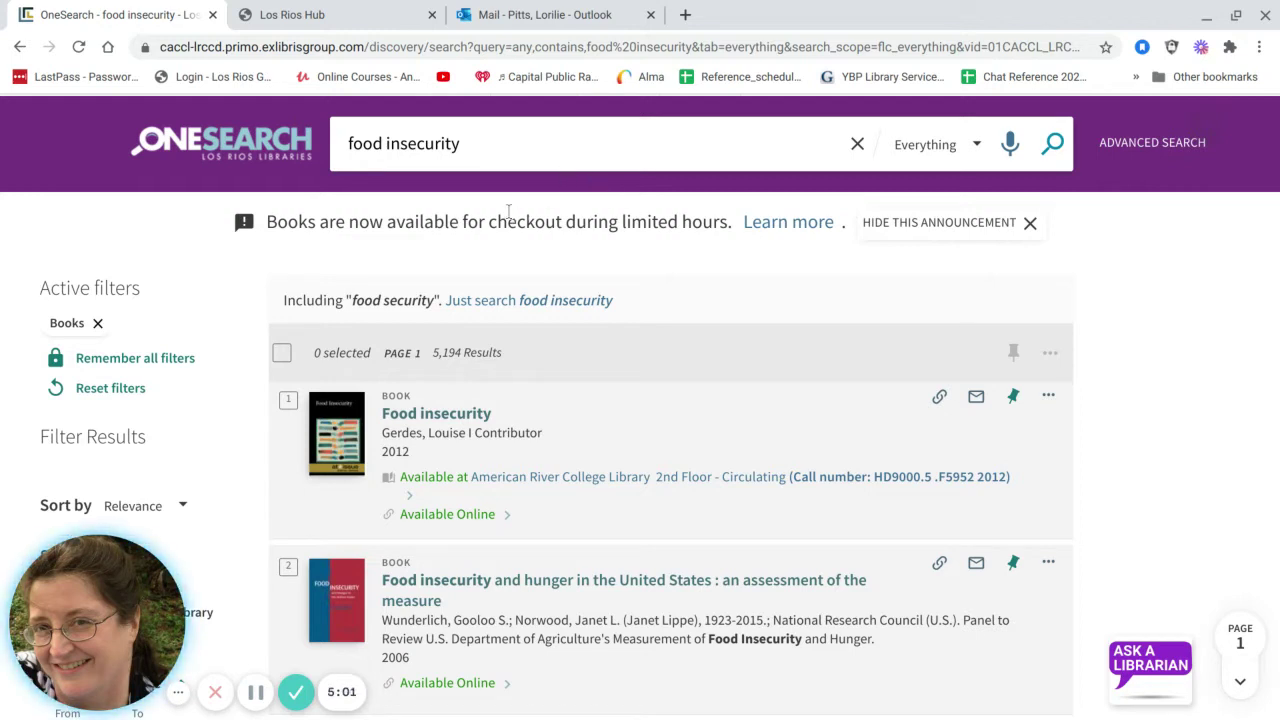
scroll(185, 296, "down", 3)
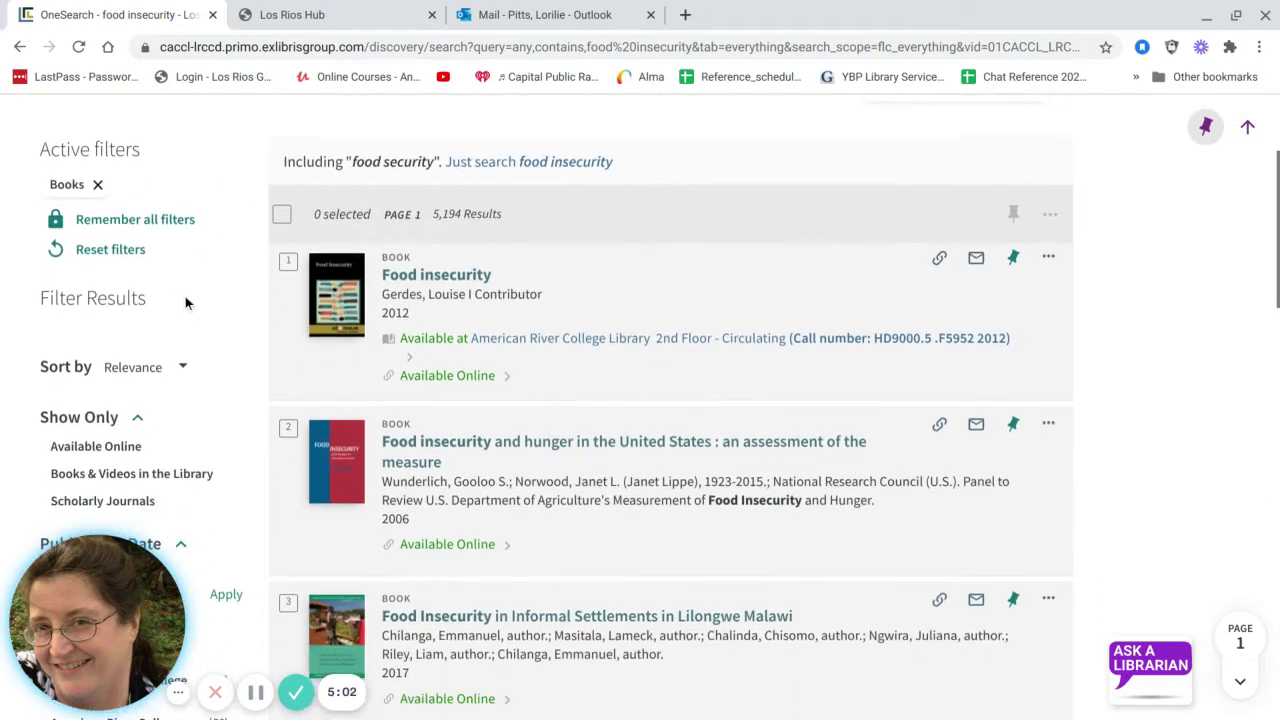
left_click(113, 436)
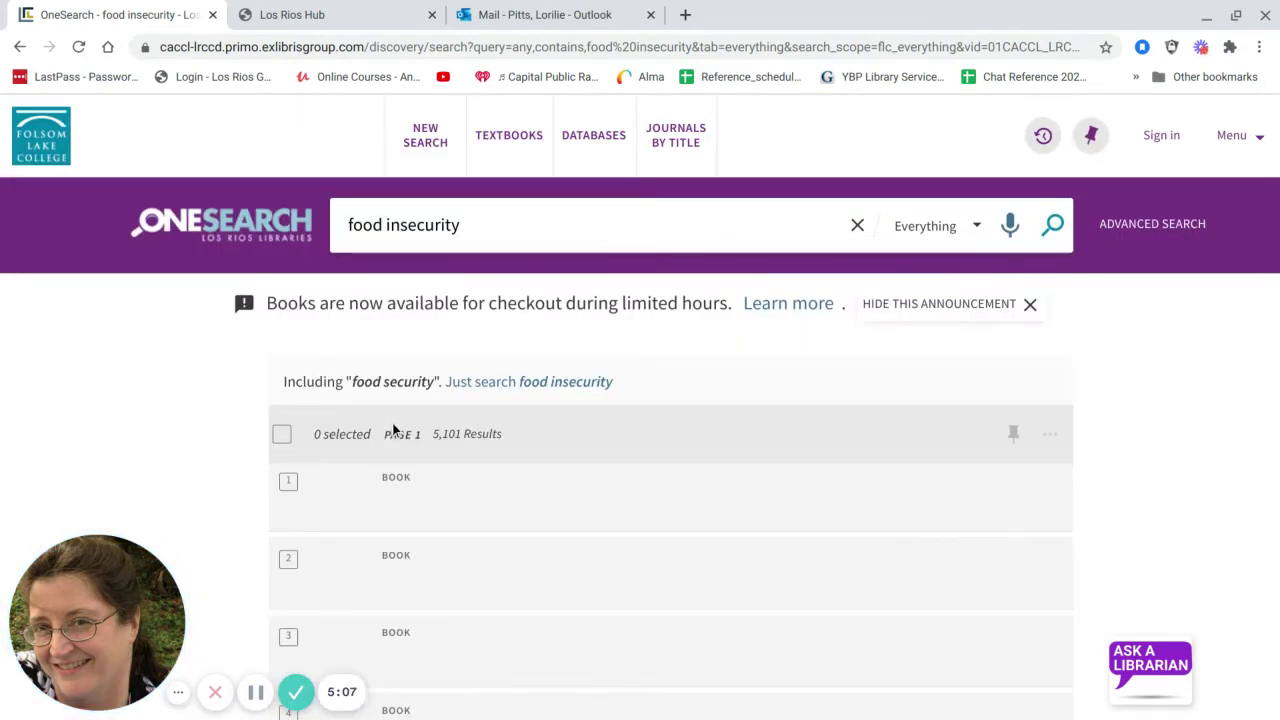
Open the record for the 2015 book "The Unending Hunger : Tracing Women and Food Insecurity Across Borders"
scroll(393, 430, "down", 3)
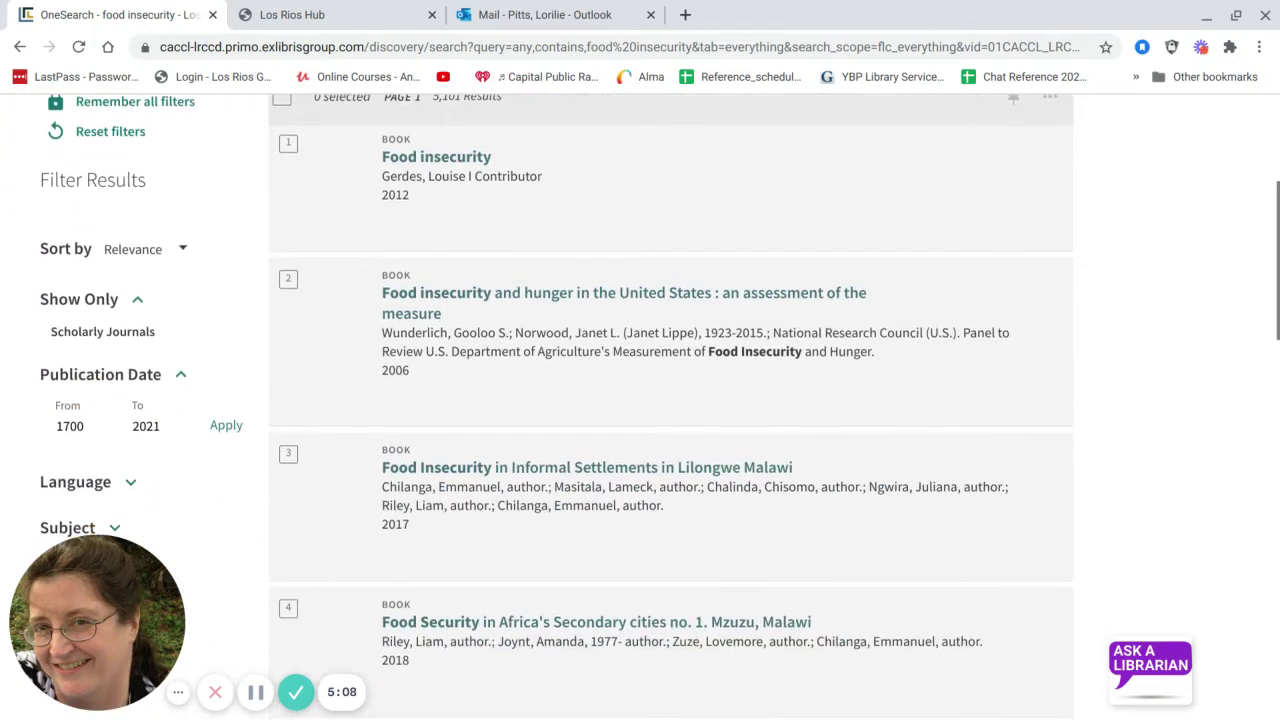
scroll(671, 432, "down", 5)
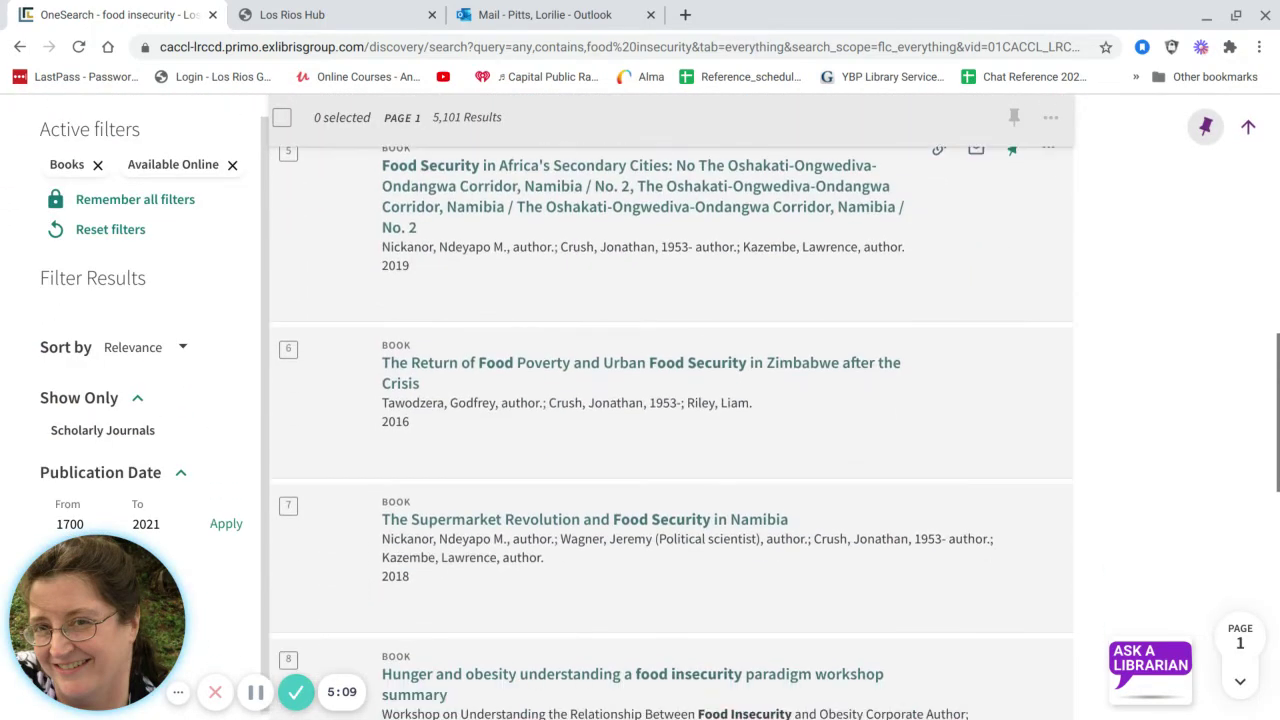
scroll(671, 432, "down", 3)
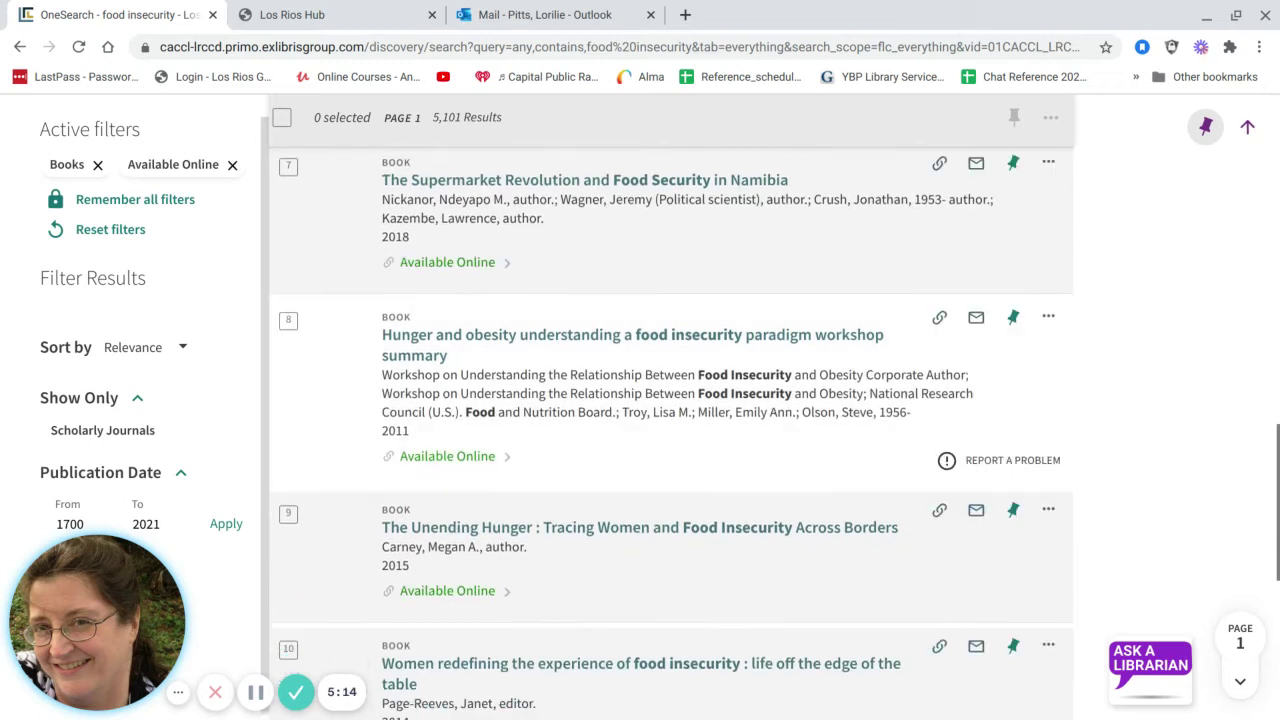
scroll(671, 433, "down", 1)
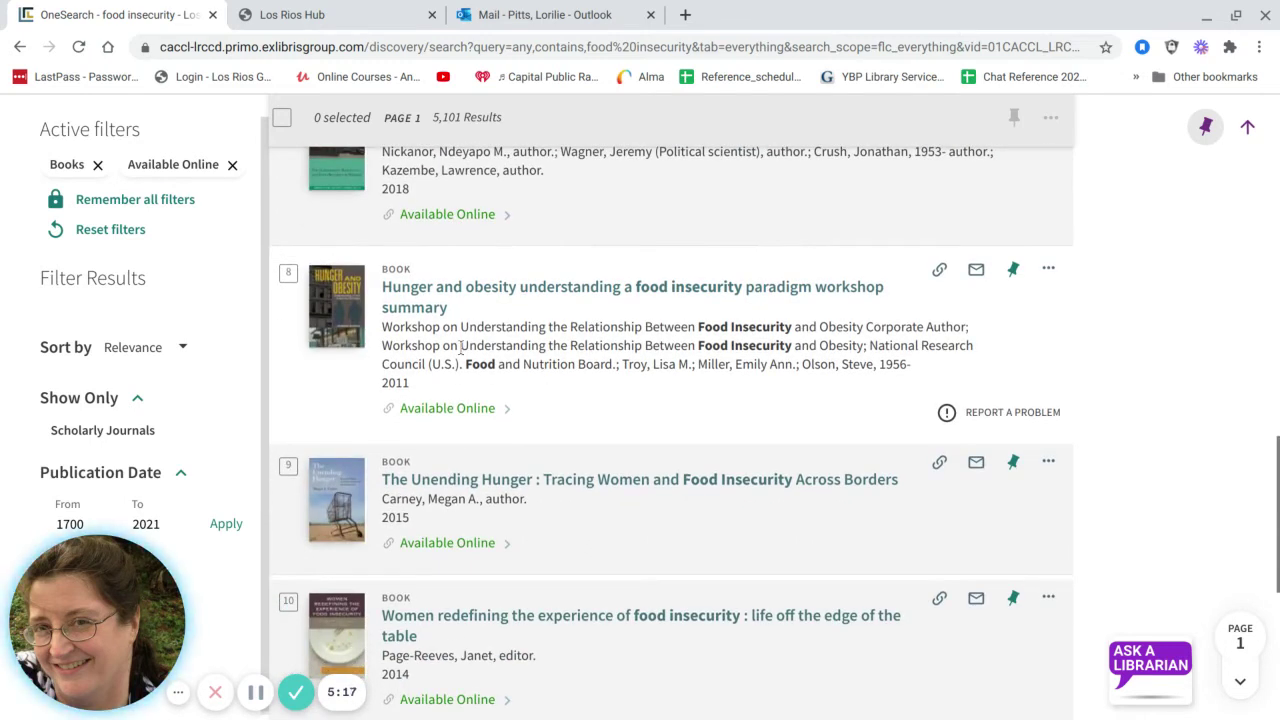
scroll(726, 368, "down", 1)
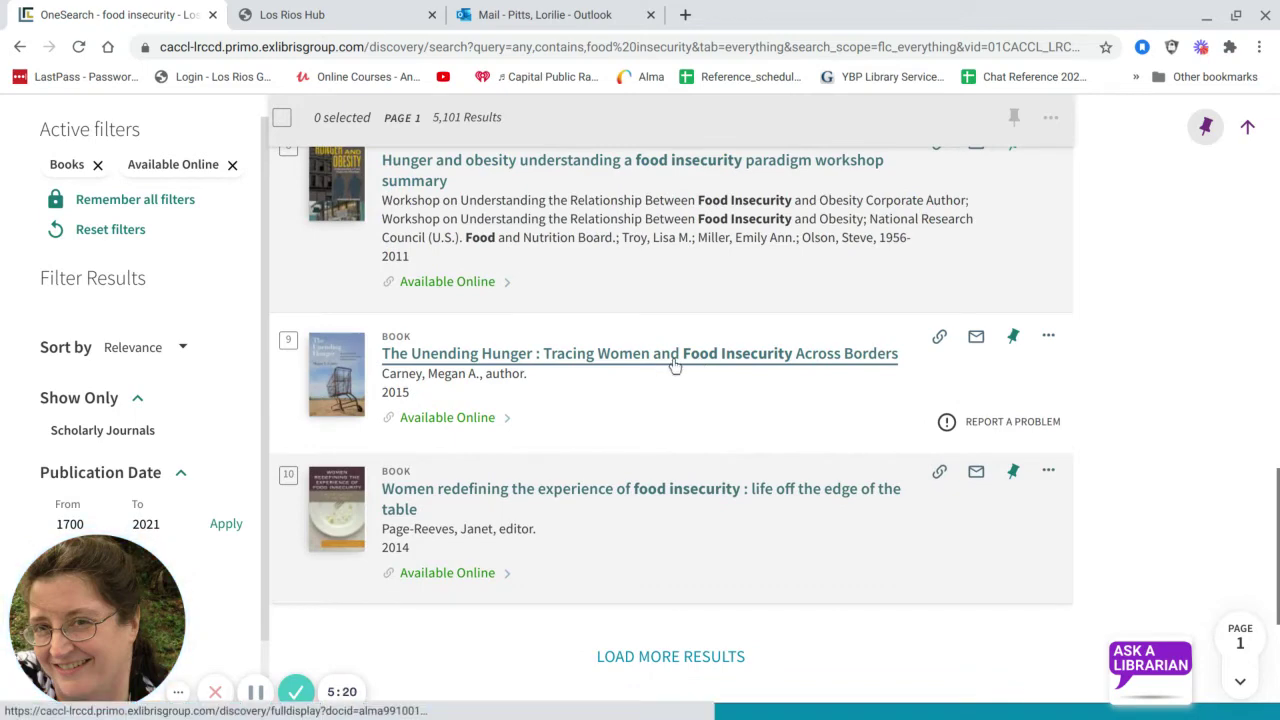
left_click(674, 366)
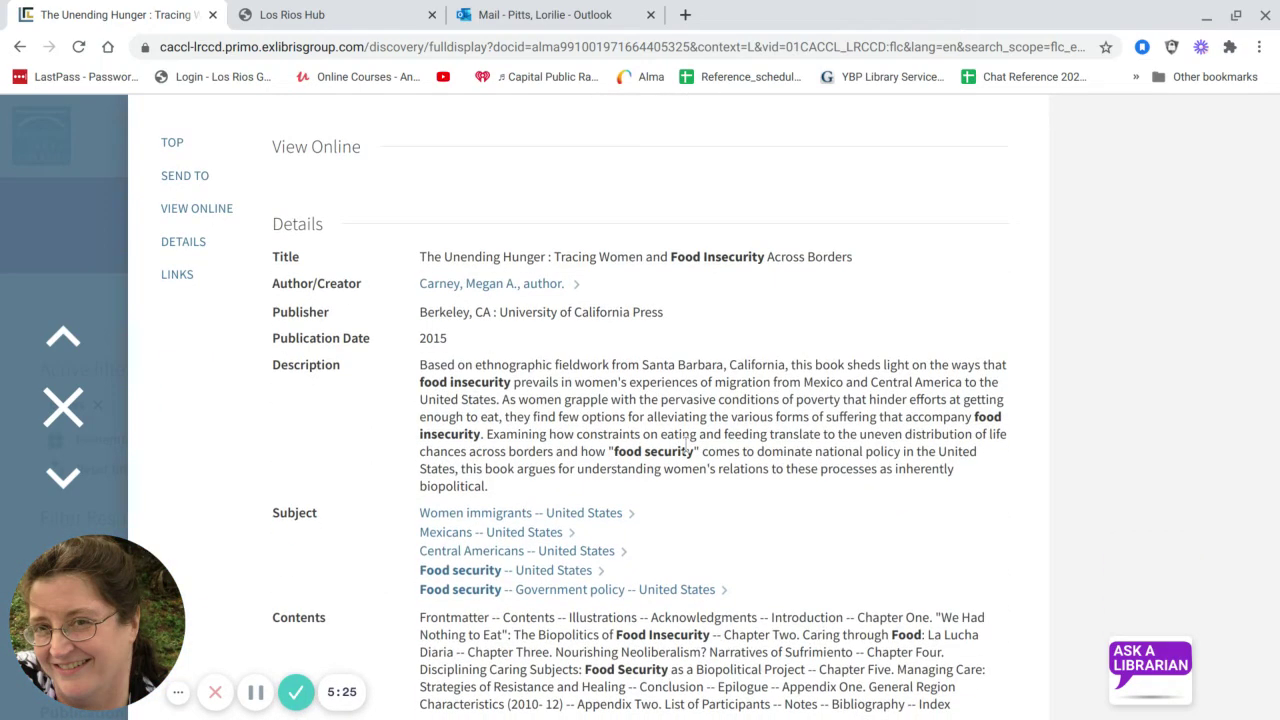
Review the book's details, open it in the EBSCO Academic eBook Collection, and look through its chapter list
scroll(702, 393, "down", 2)
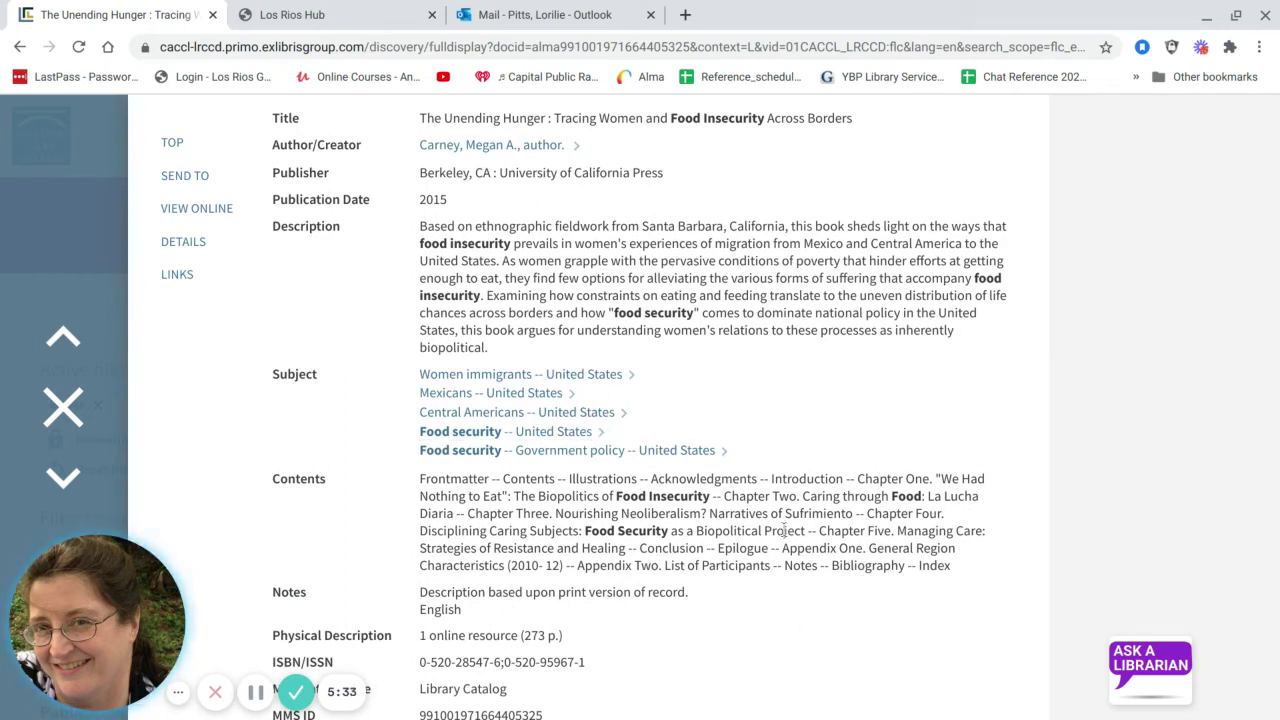
scroll(785, 530, "up", 2)
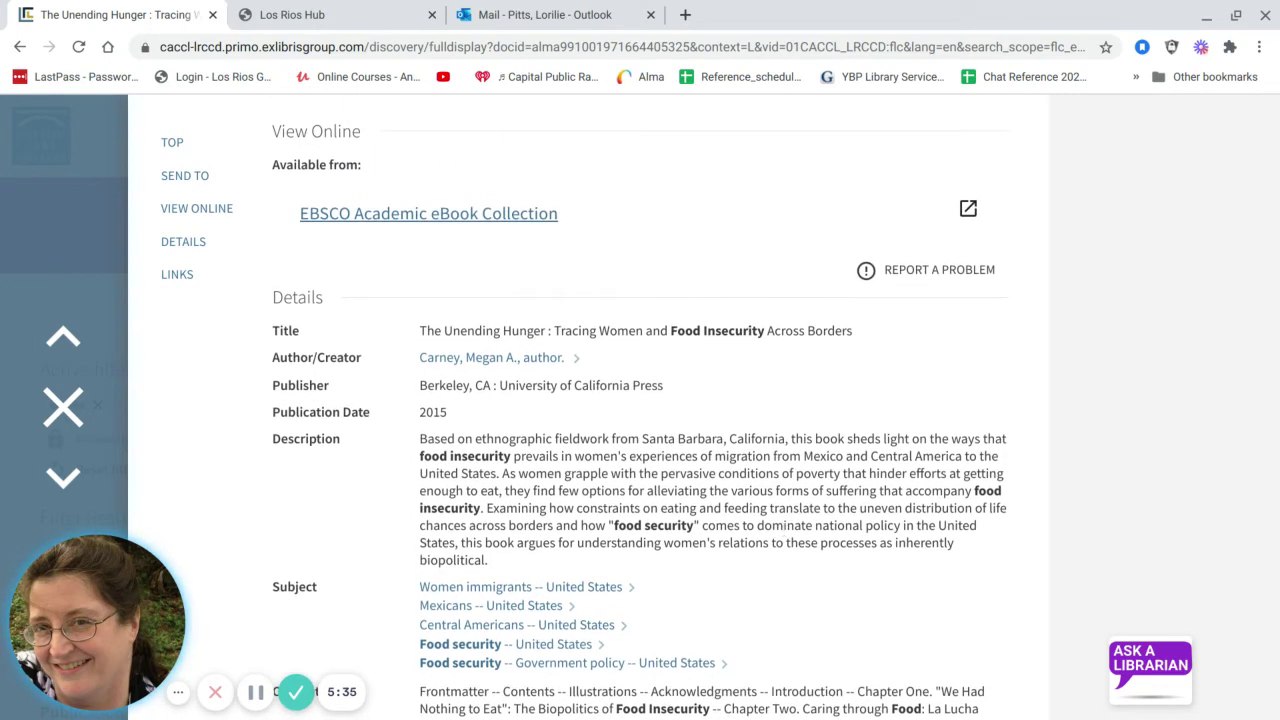
left_click(422, 221)
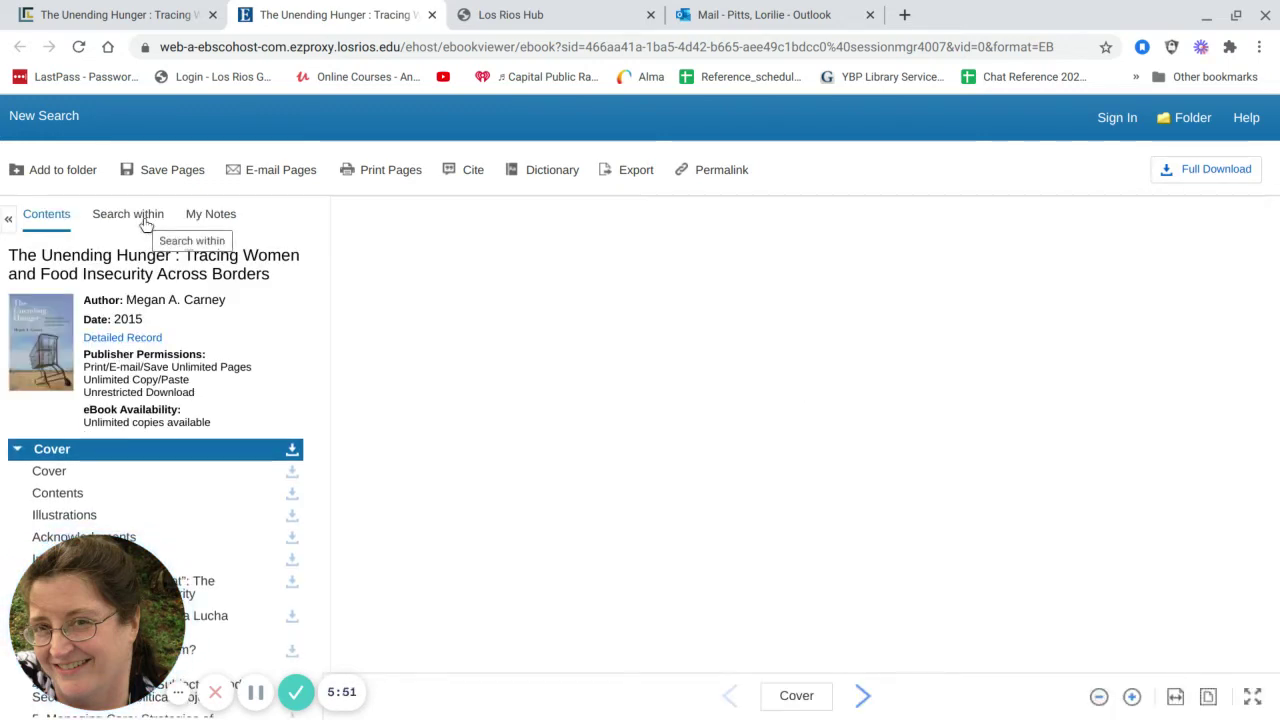
scroll(207, 326, "down", 2)
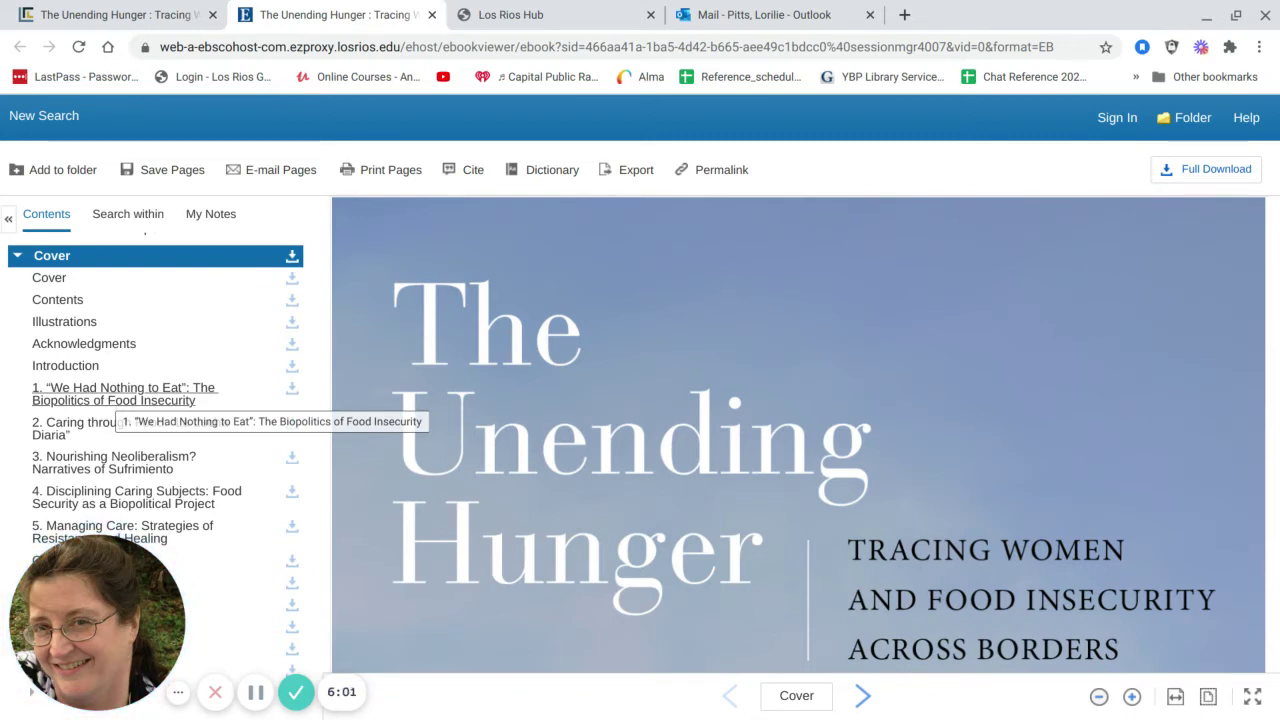
Search within the full text of the open ebook for "California"
scroll(80, 255, "up", 3)
scroll(80, 255, "up", 1)
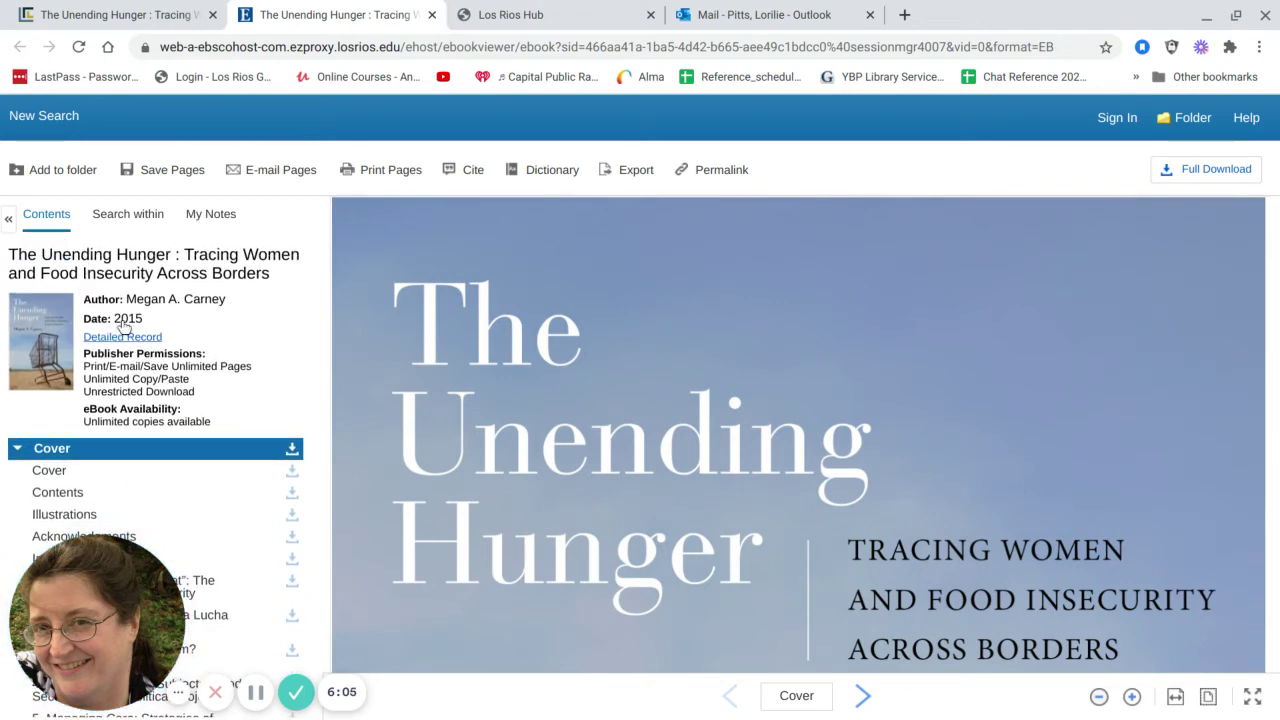
left_click(145, 223)
left_click(150, 255)
type("C")
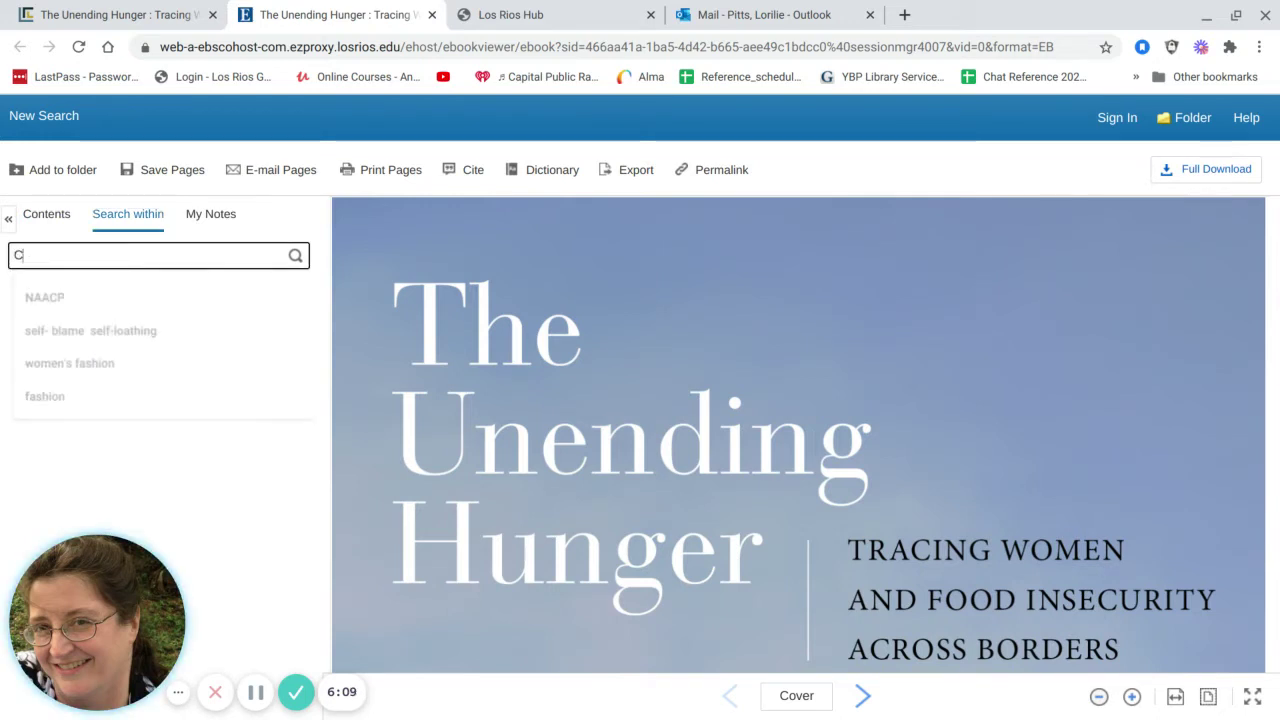
type("alifornia")
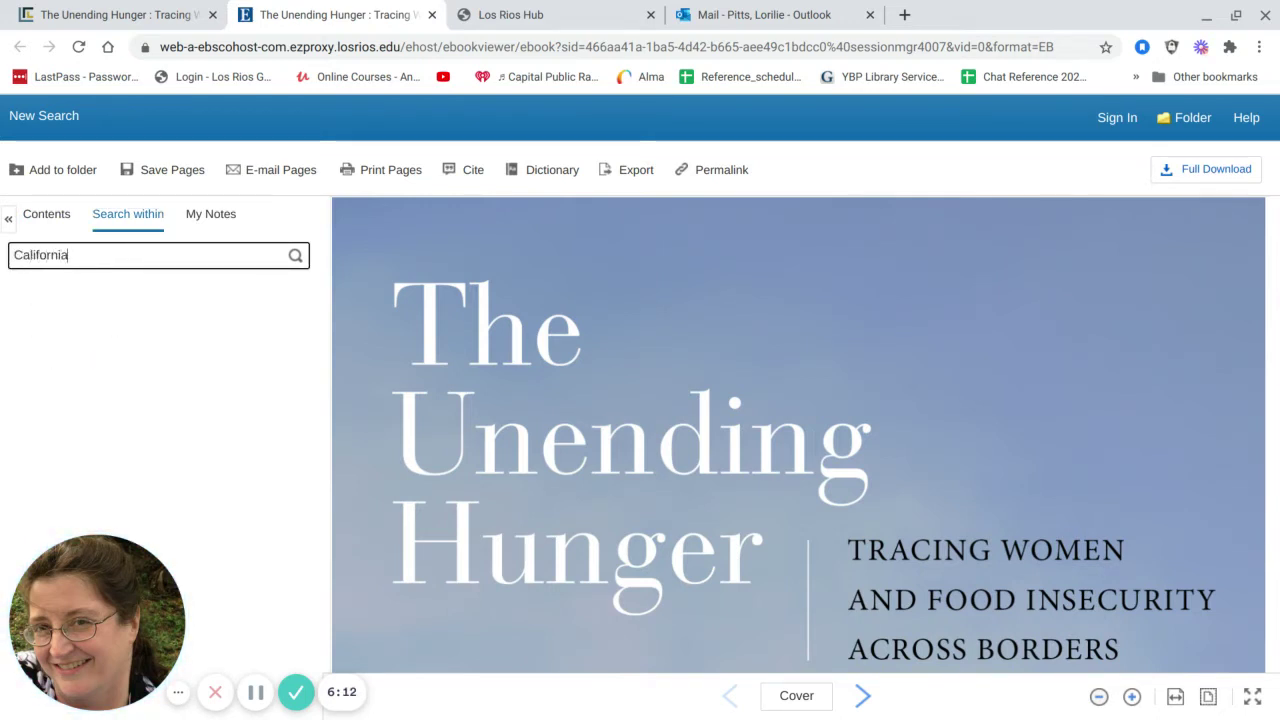
key("Return")
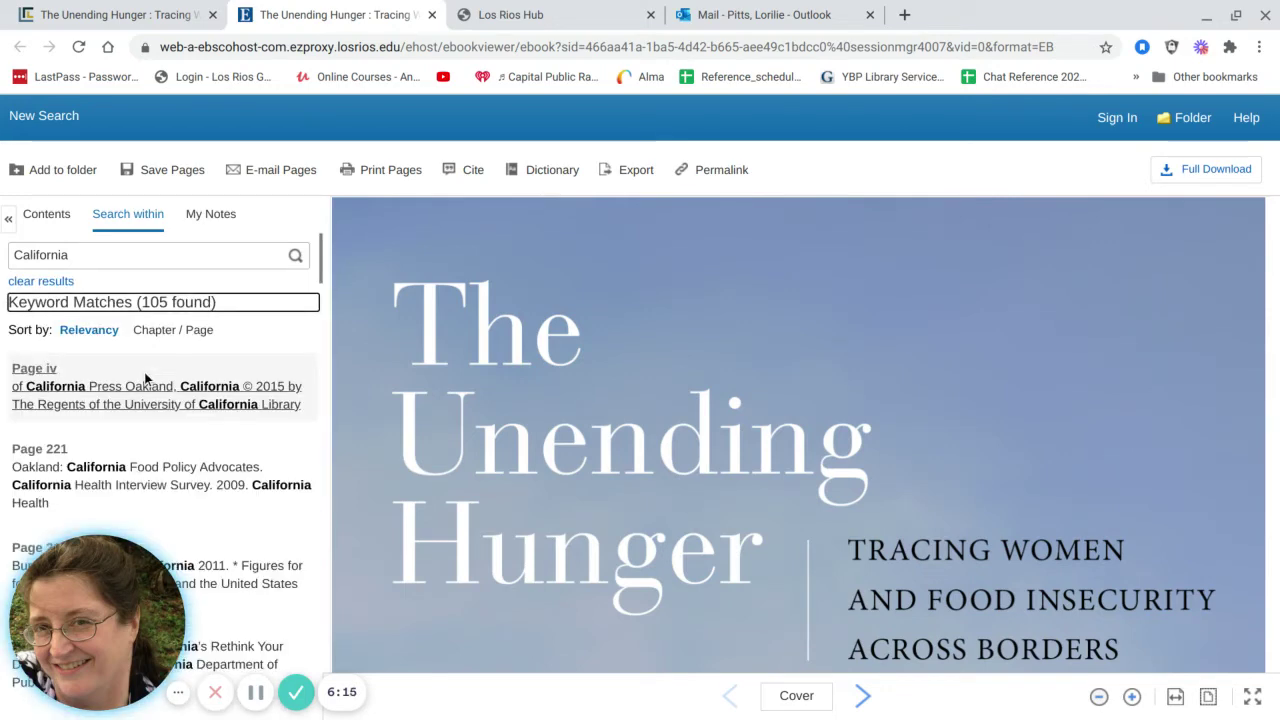
Look through the keyword matches, open the page 19 match, and review the options for e-mailing pages as a PDF
scroll(191, 545, "down", 1)
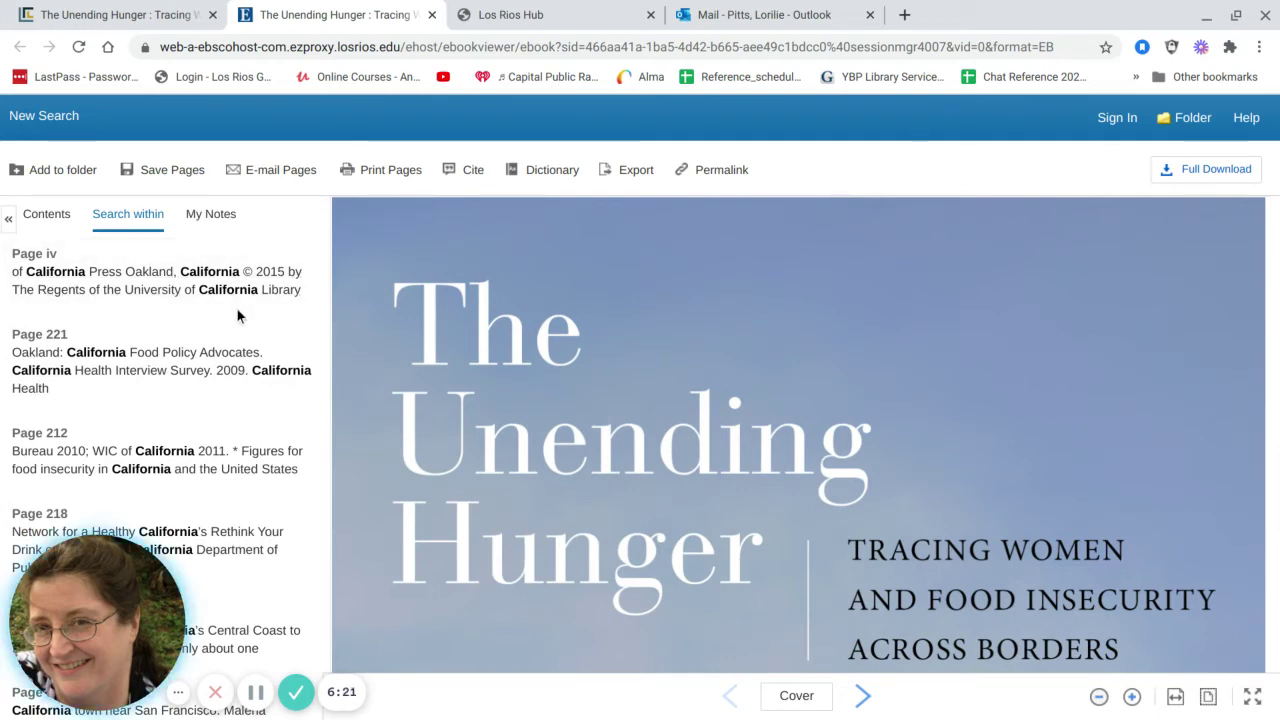
scroll(238, 316, "down", 2)
scroll(236, 307, "down", 1)
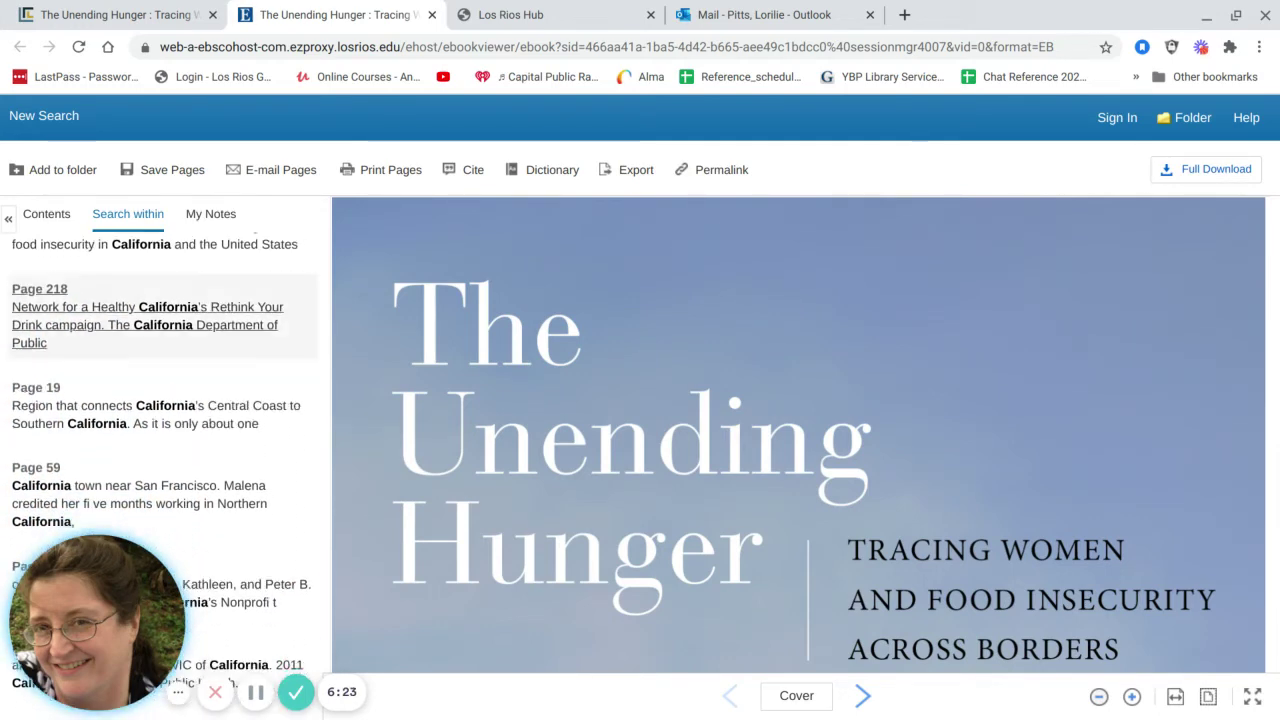
scroll(158, 448, "down", 1)
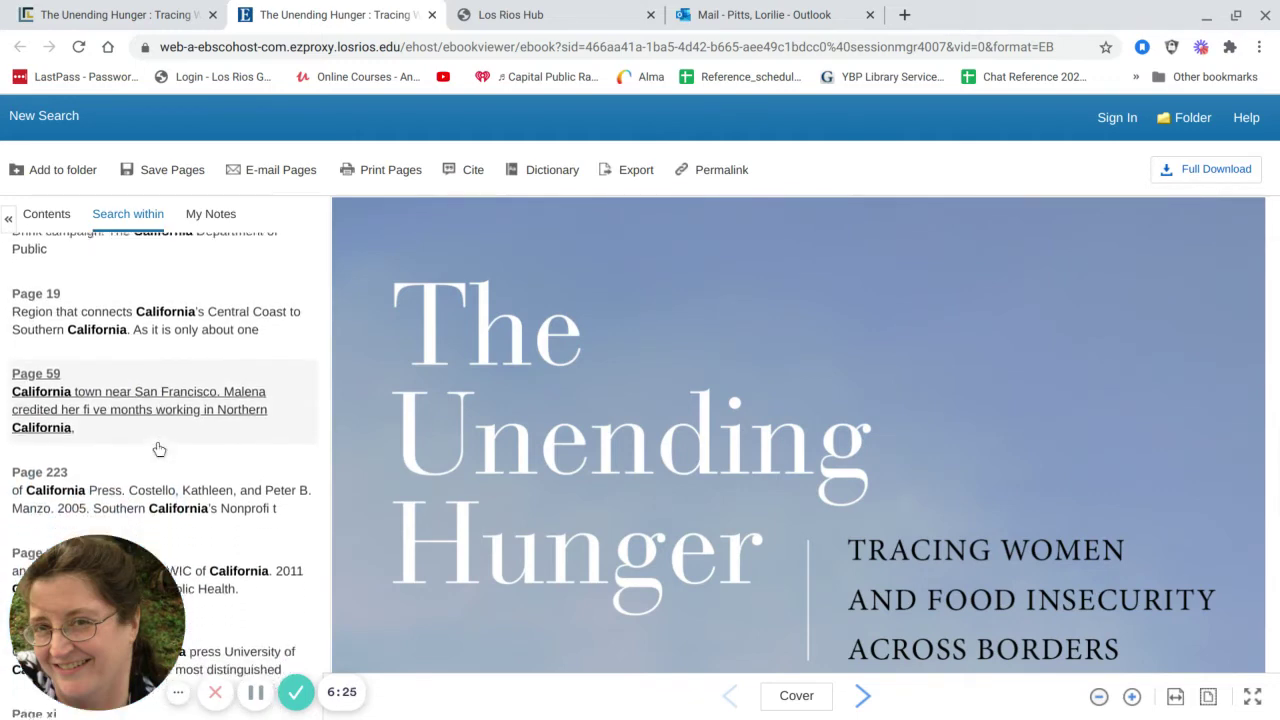
left_click(237, 332)
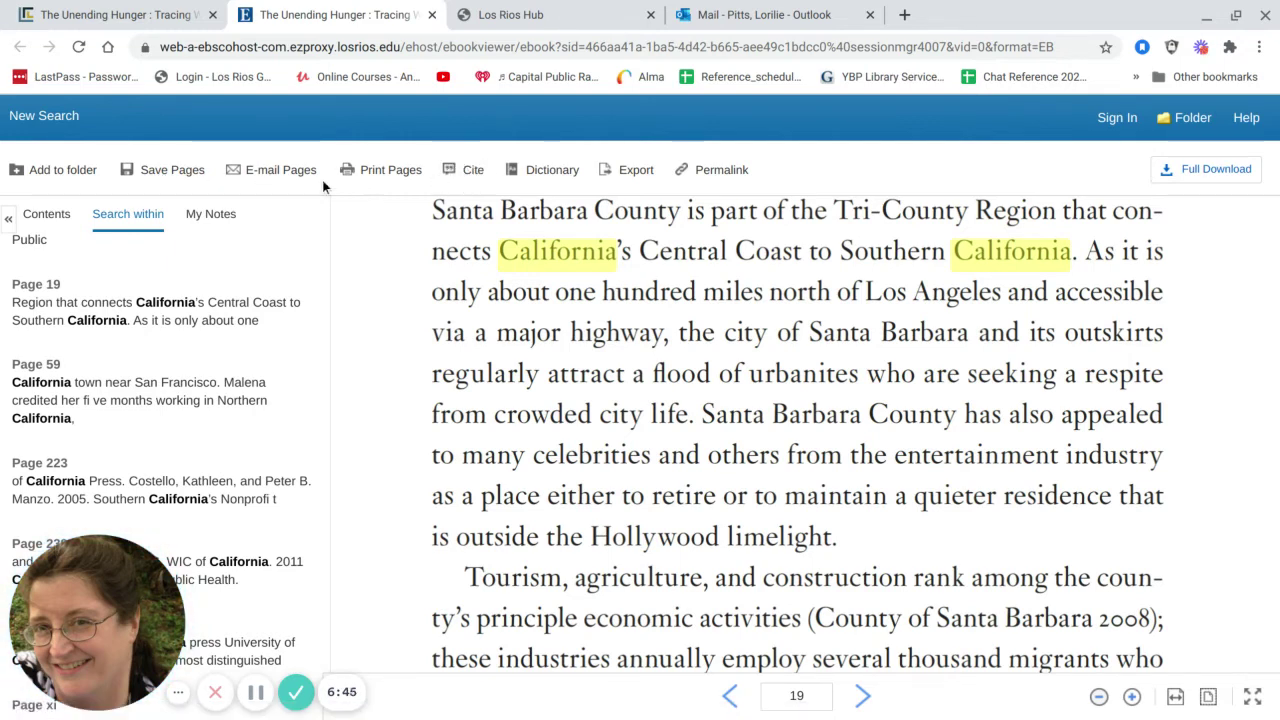
left_click(294, 178)
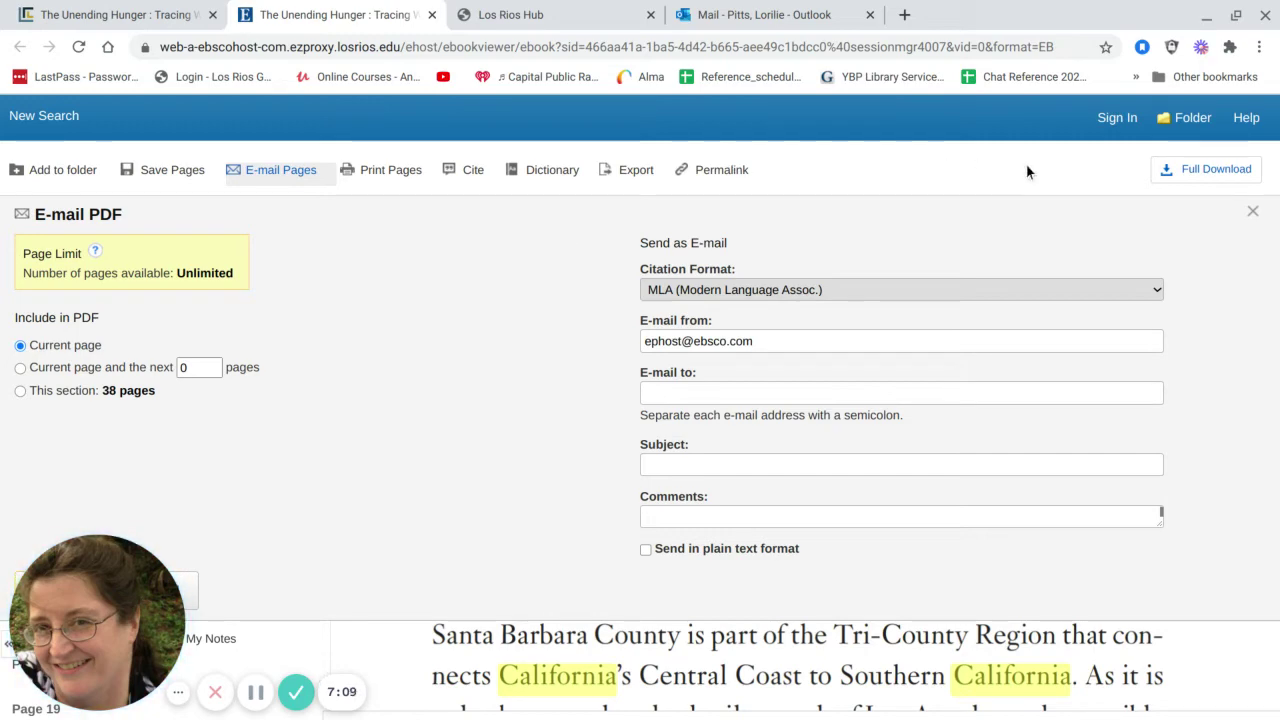
left_click(1253, 217)
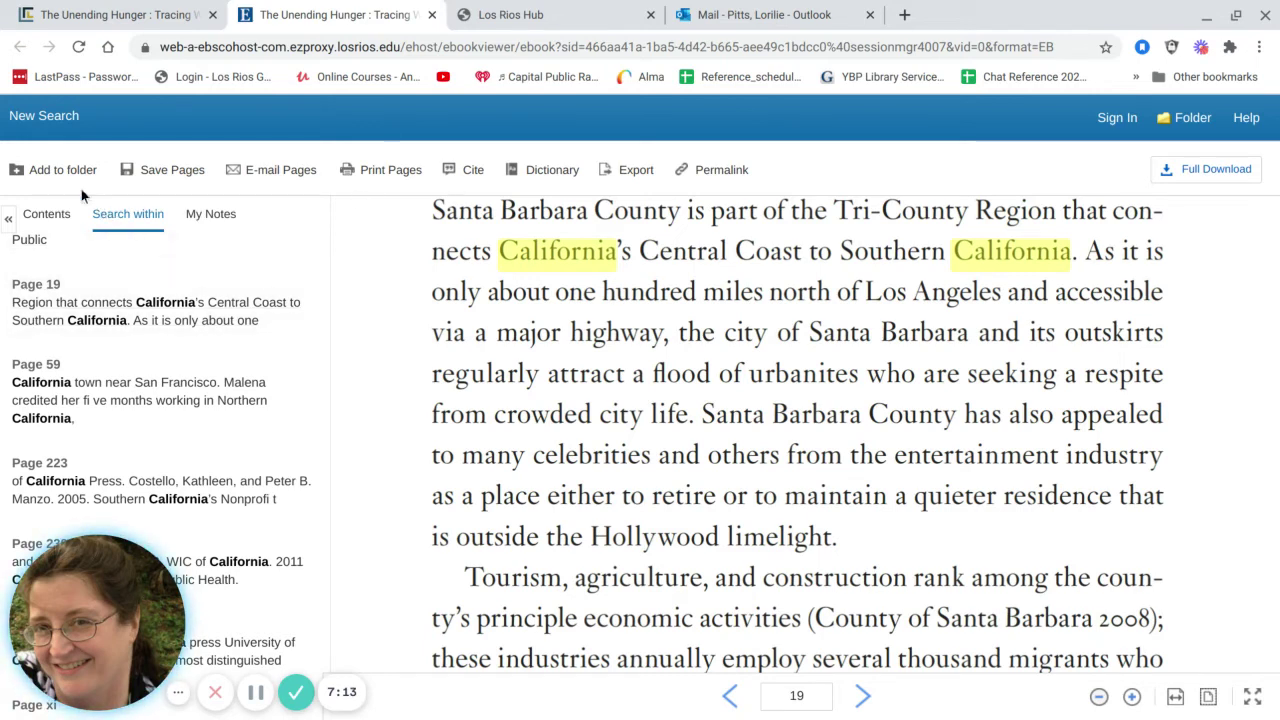
Close the ebook and its catalogue record, and remove the Books filter from the food insecurity results
left_click(431, 14)
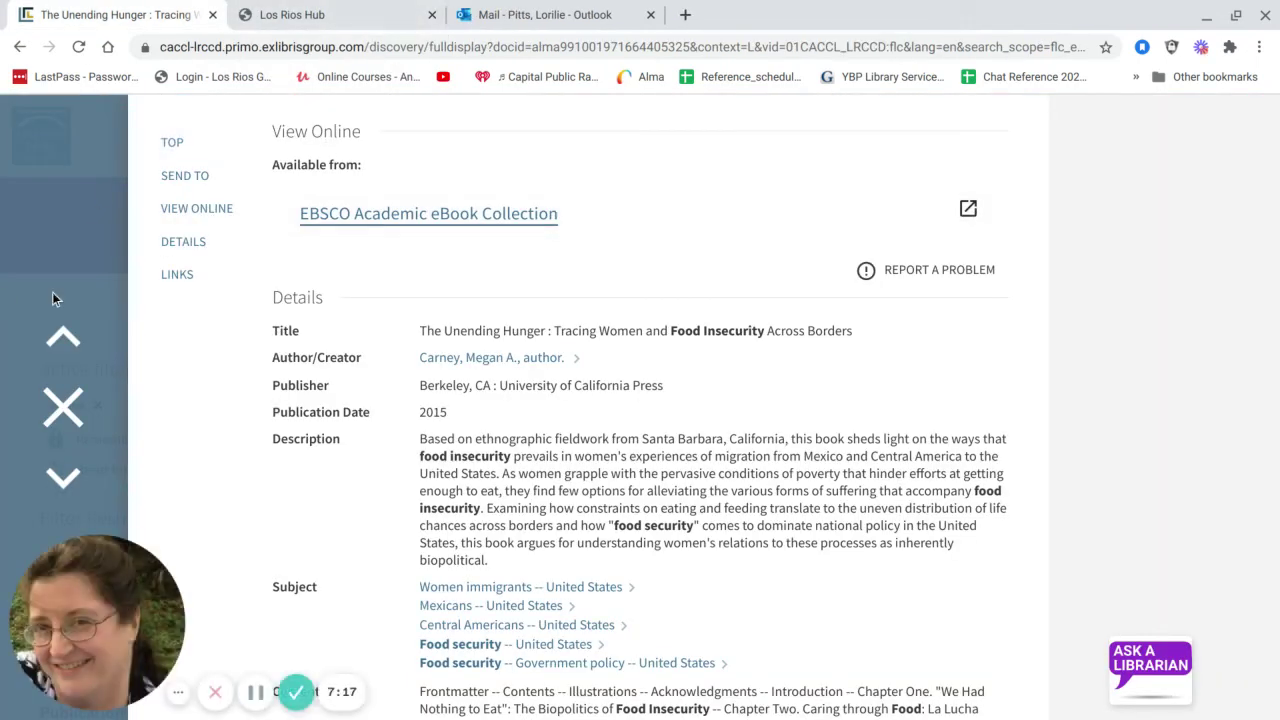
left_click(62, 418)
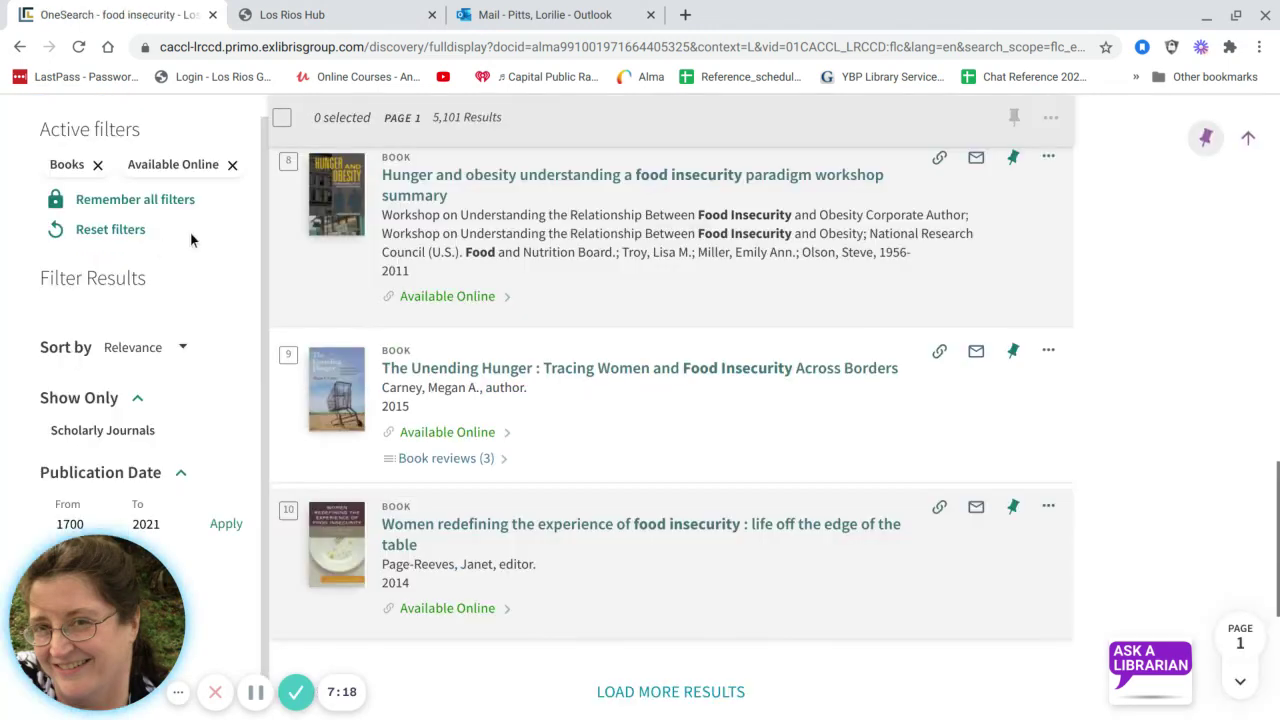
scroll(350, 324, "up", 7)
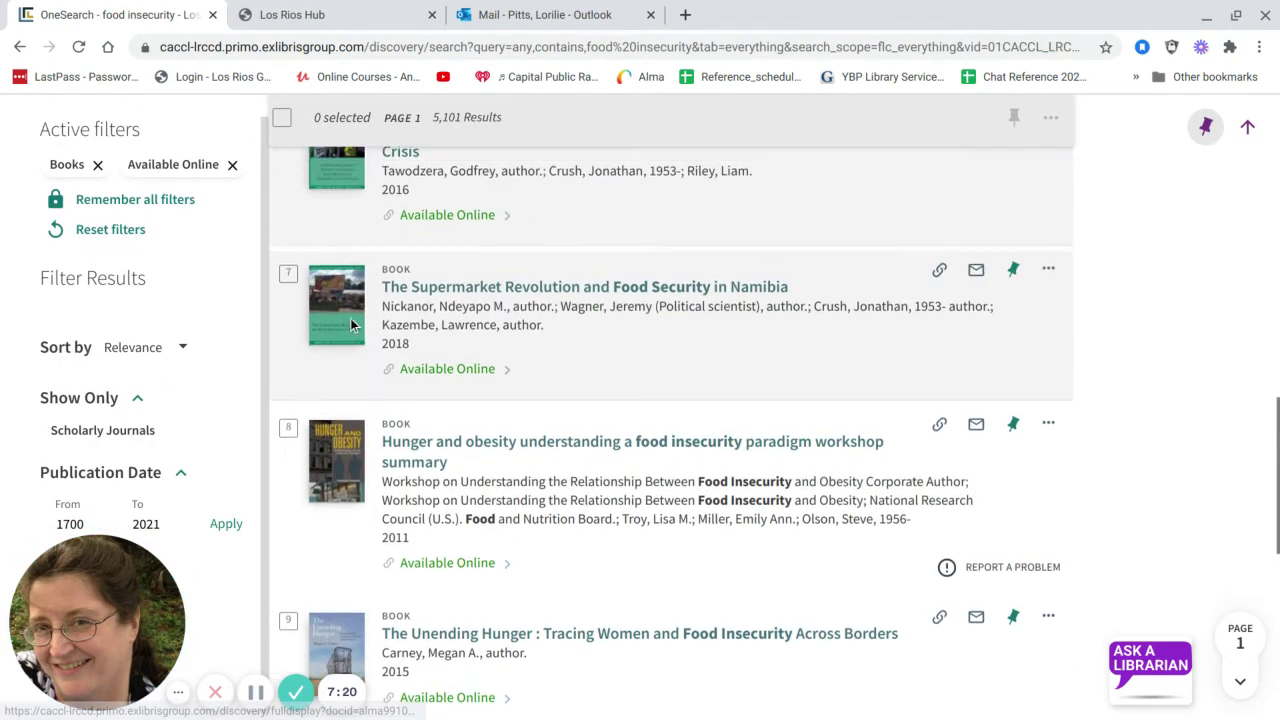
left_click(98, 166)
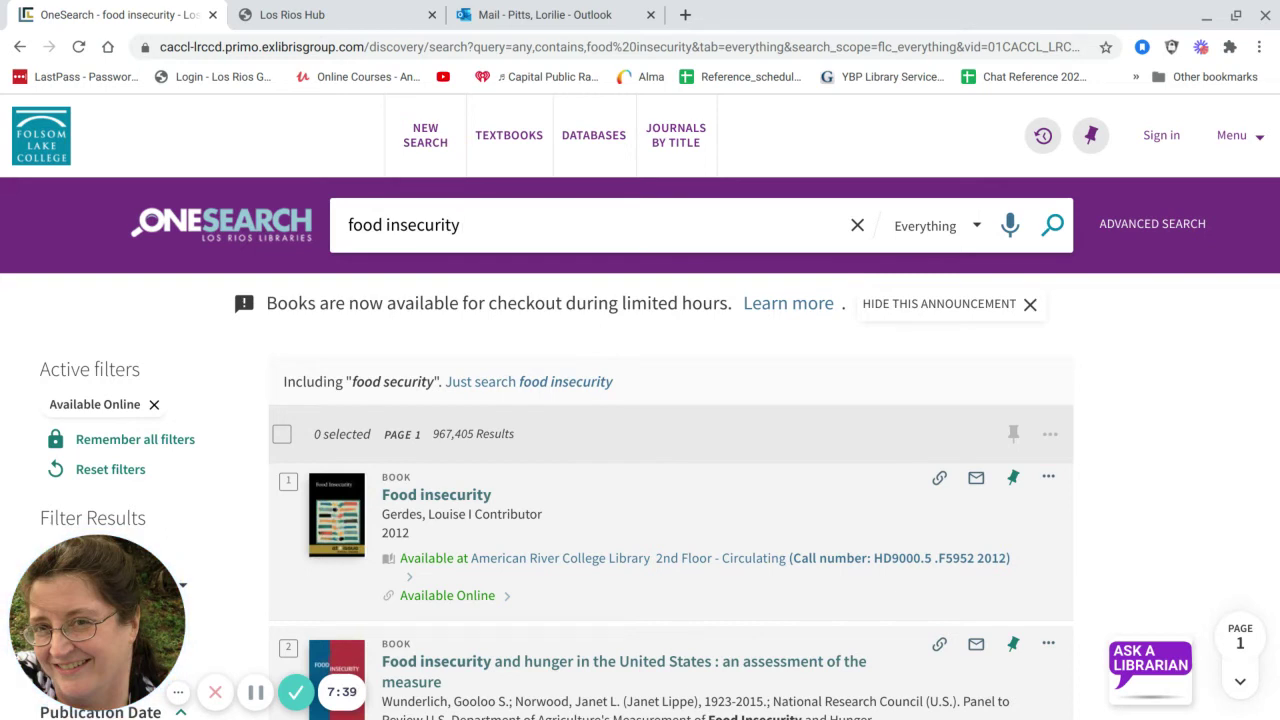
Extend the OneSearch query to "food insecurity and California and college students" and run it
type("nd Califo")
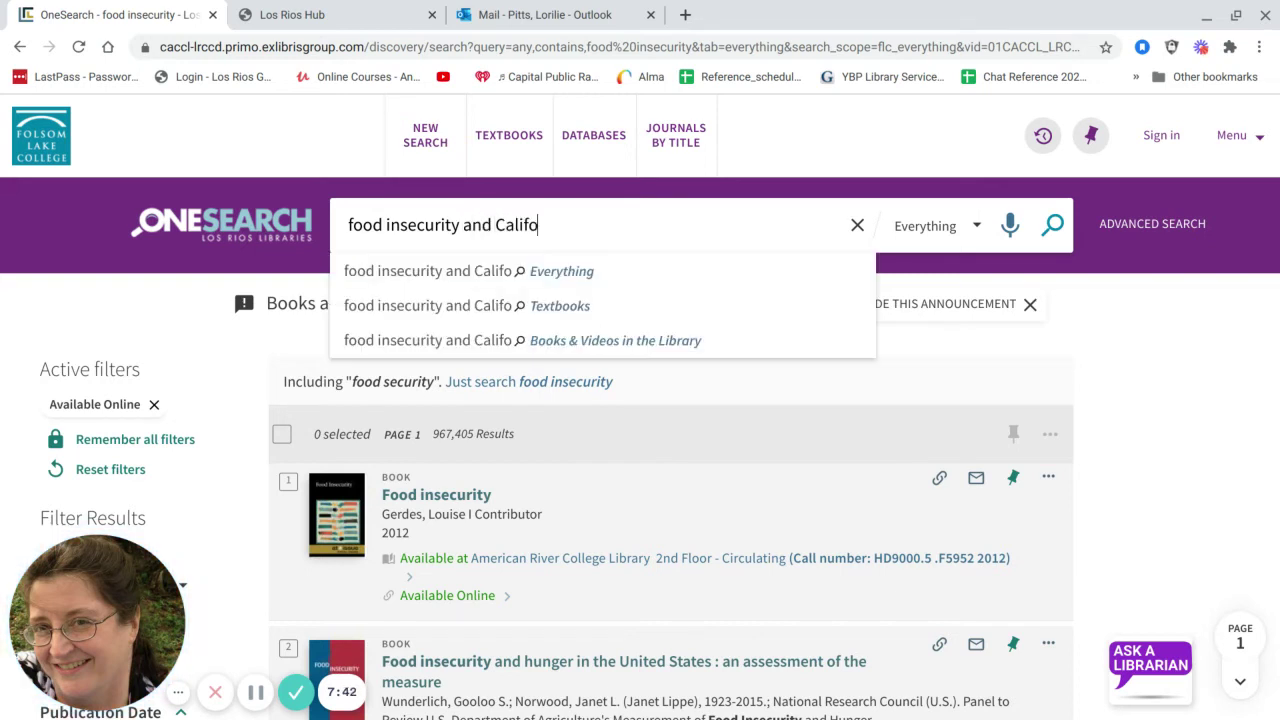
type("rnia")
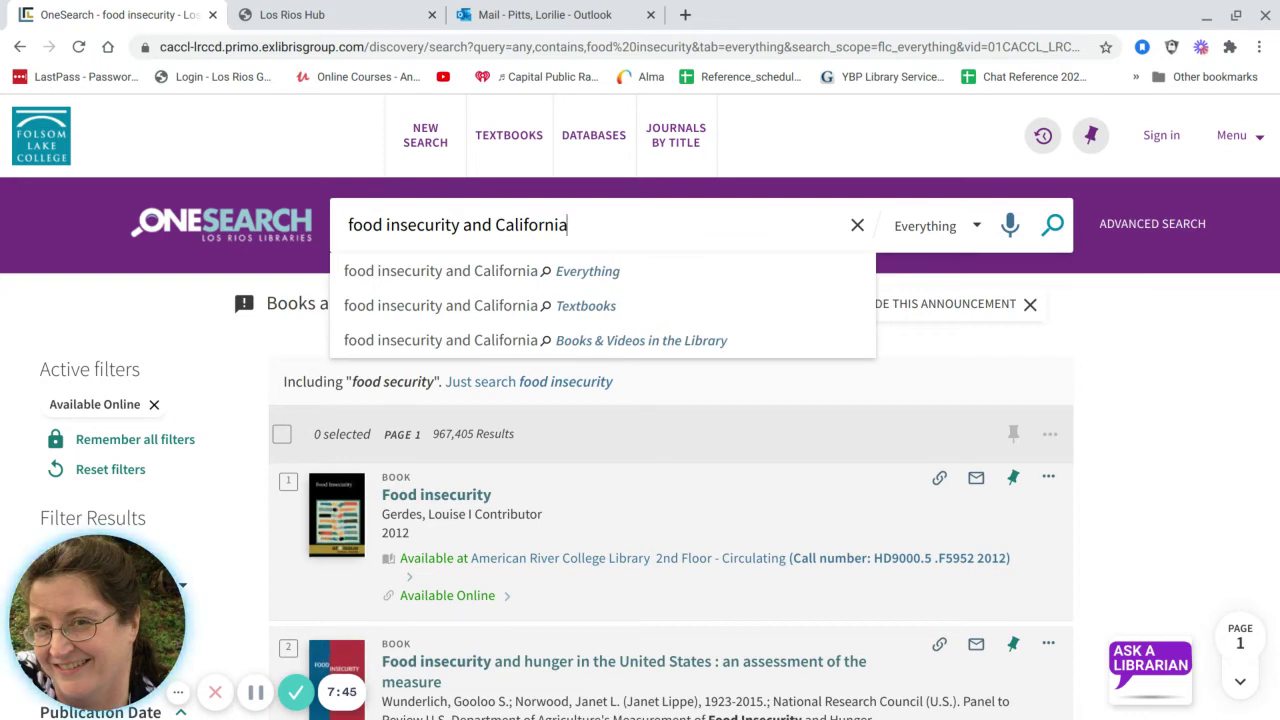
type(" and")
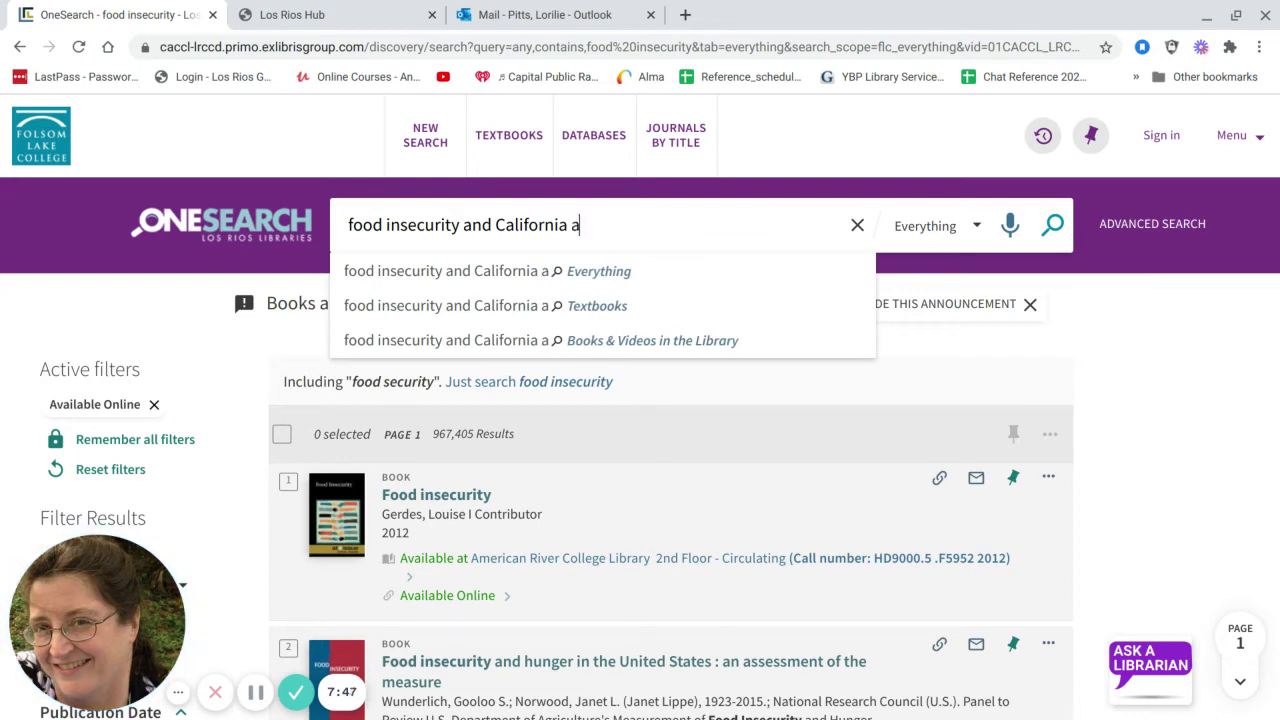
type(" coll")
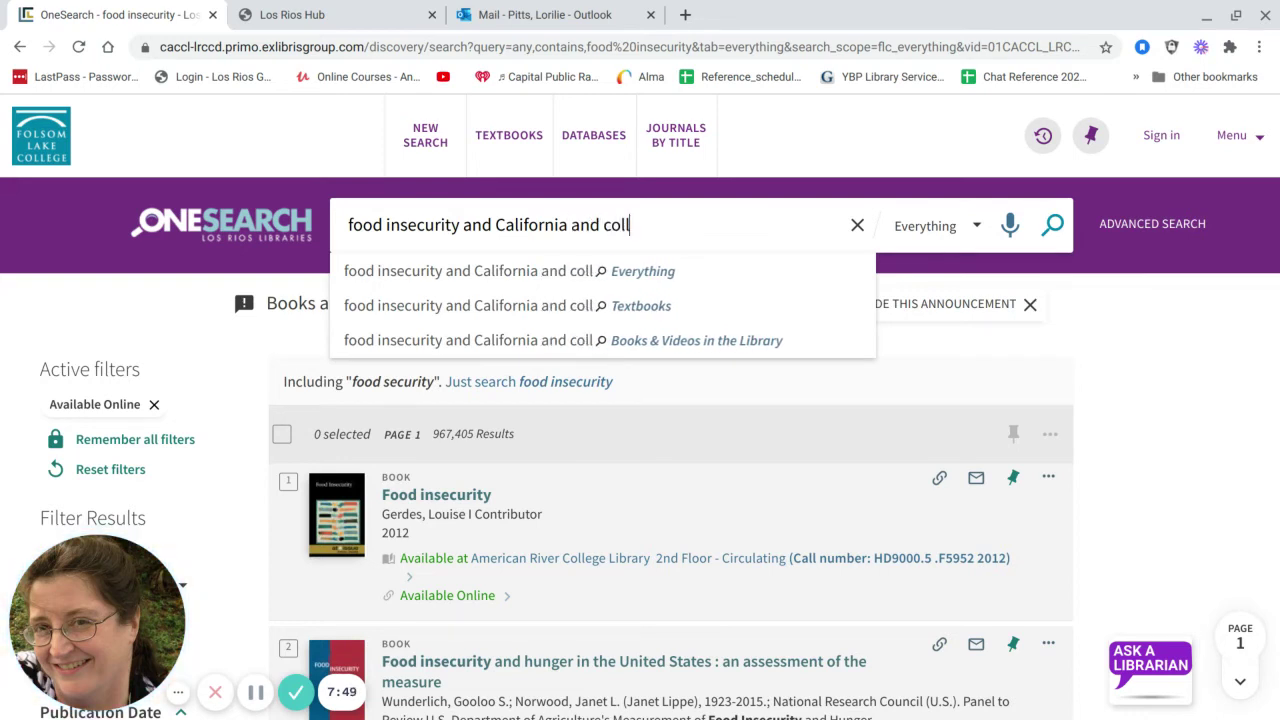
type("ege students")
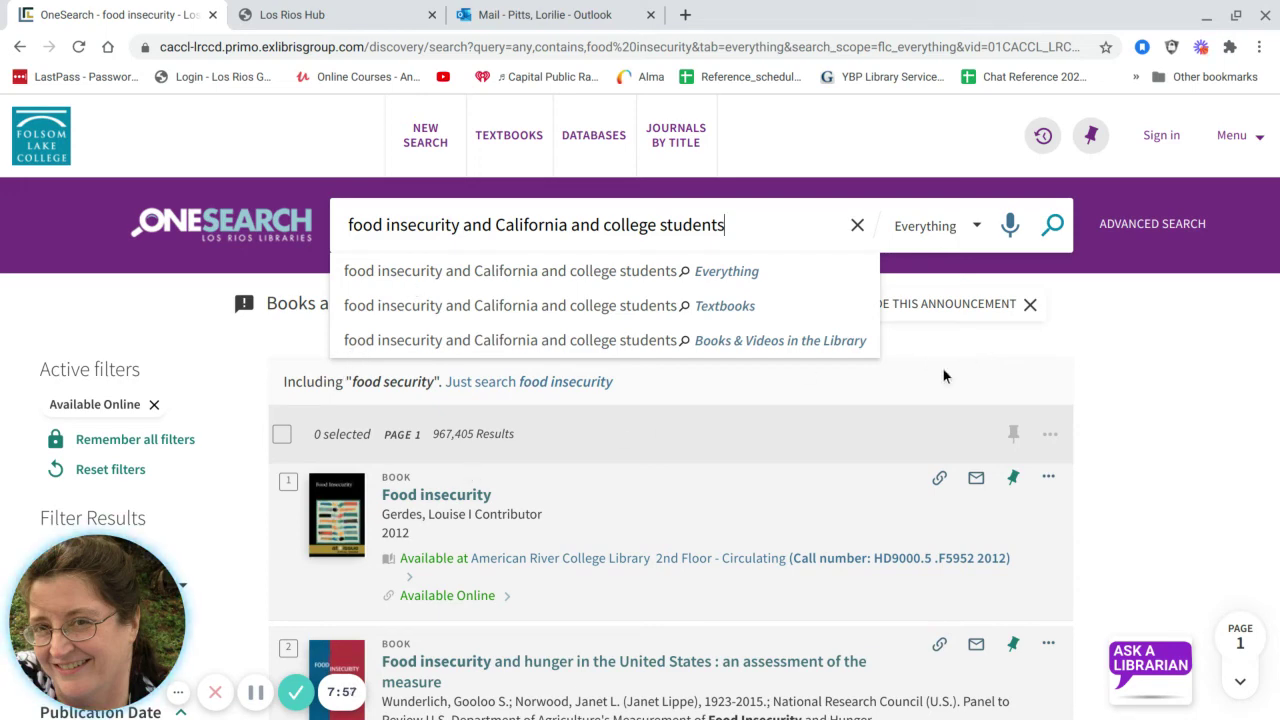
key("Return")
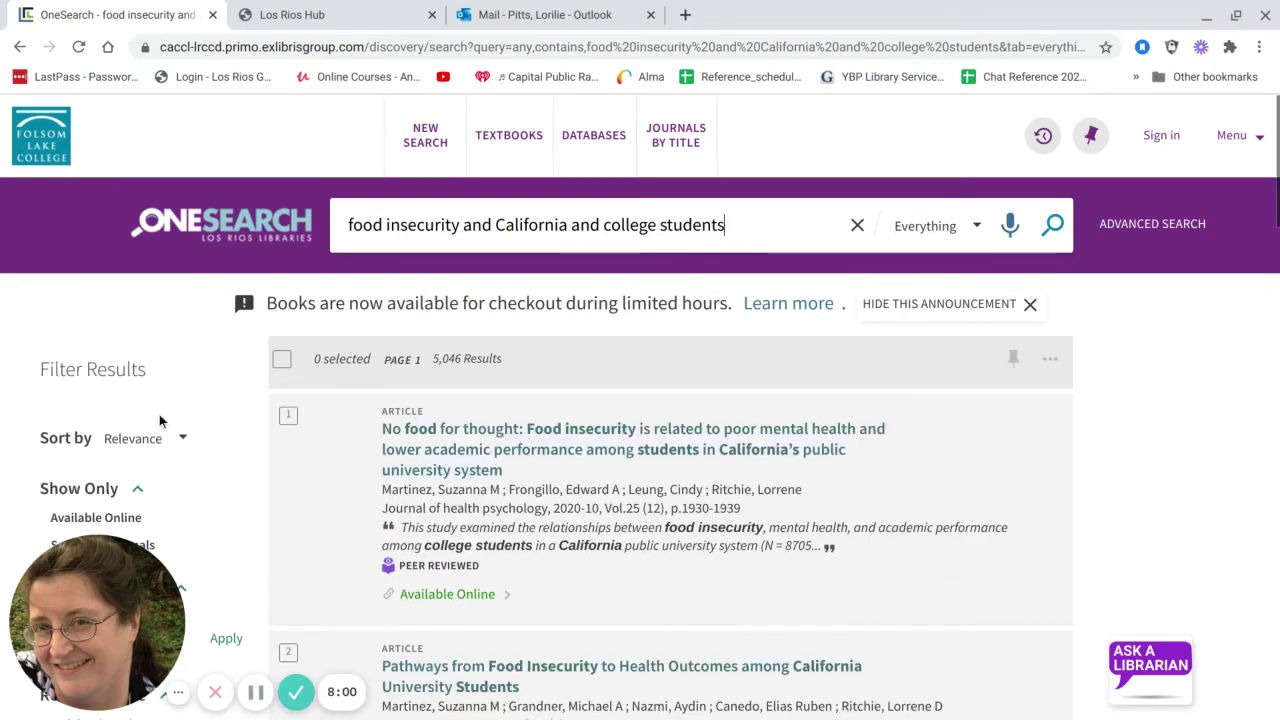
Select the Available Online and Scholarly Journals filters for the new search results
scroll(186, 355, "down", 2)
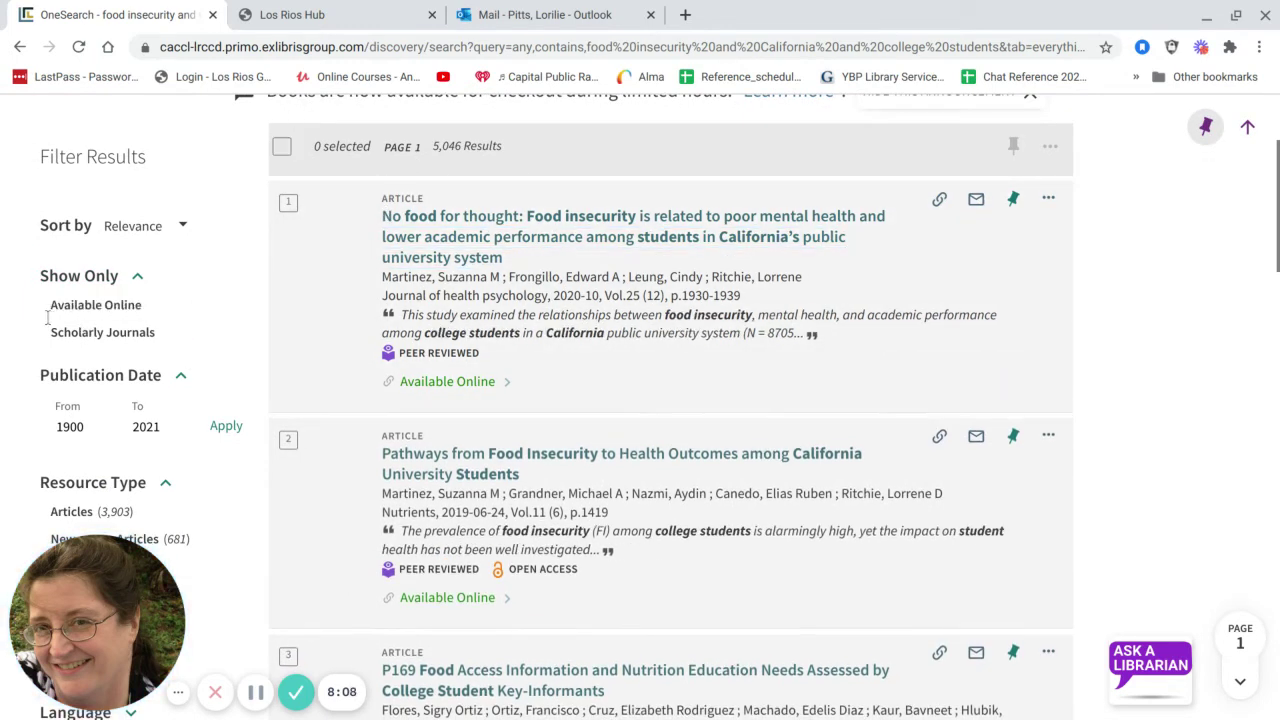
left_click(36, 312)
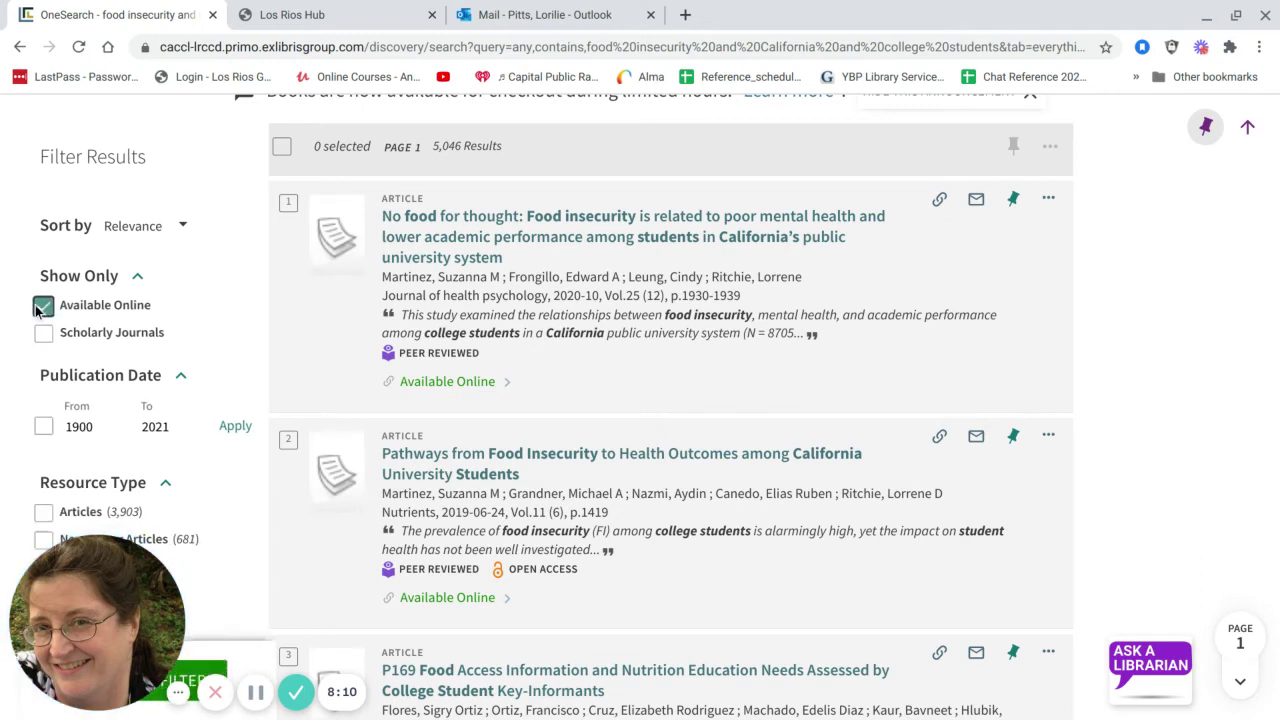
left_click(48, 341)
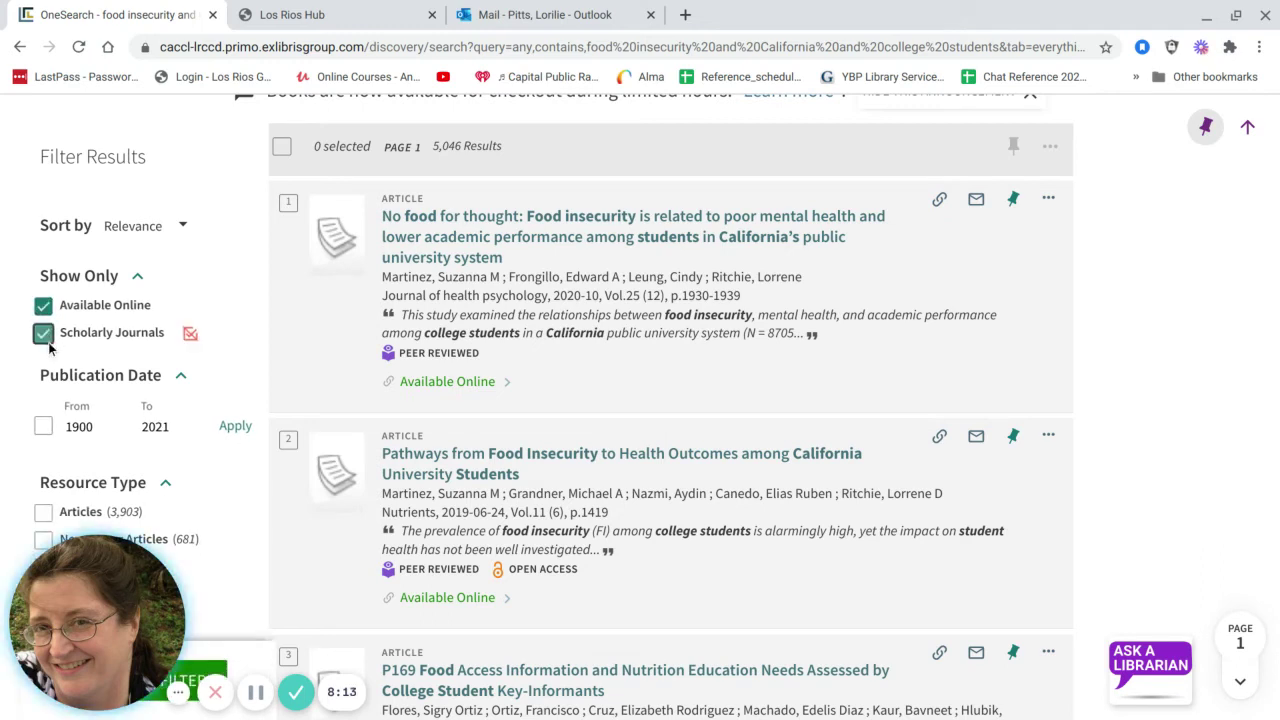
left_click(195, 275)
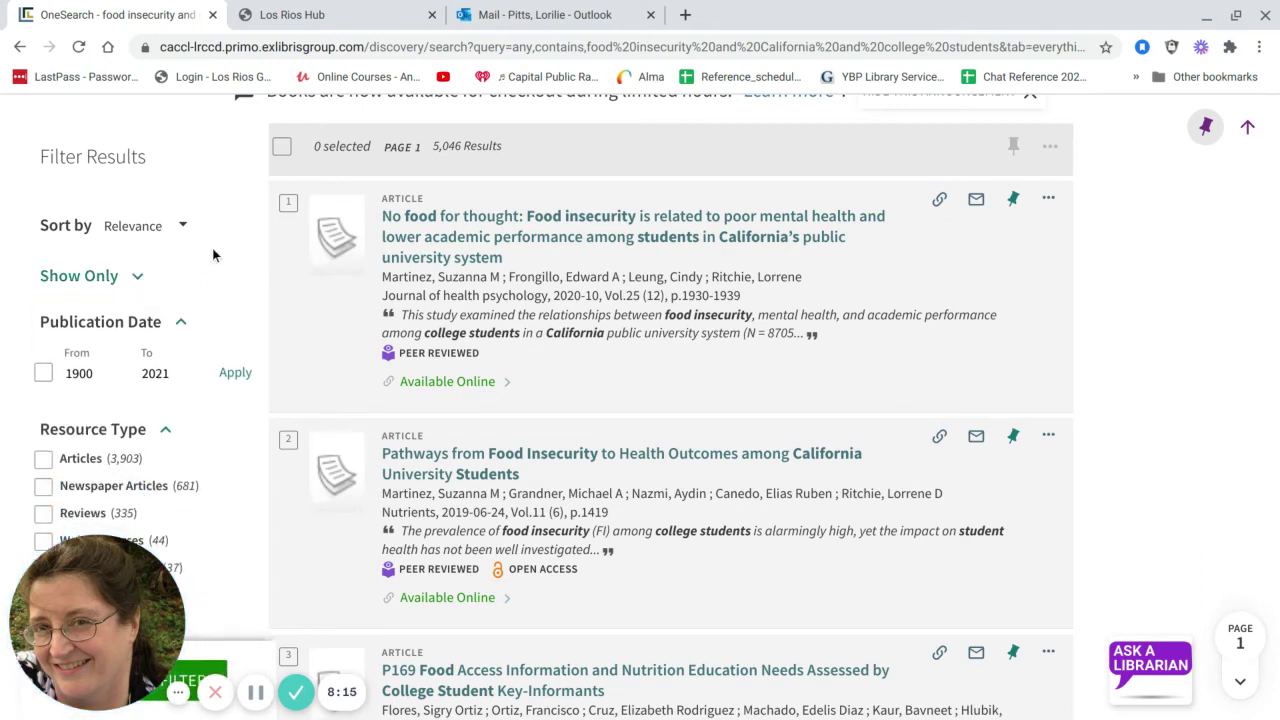
Add the Articles resource type and a 2010 to 2021 publication date range, and apply all selected filters
scroll(212, 250, "down", 1)
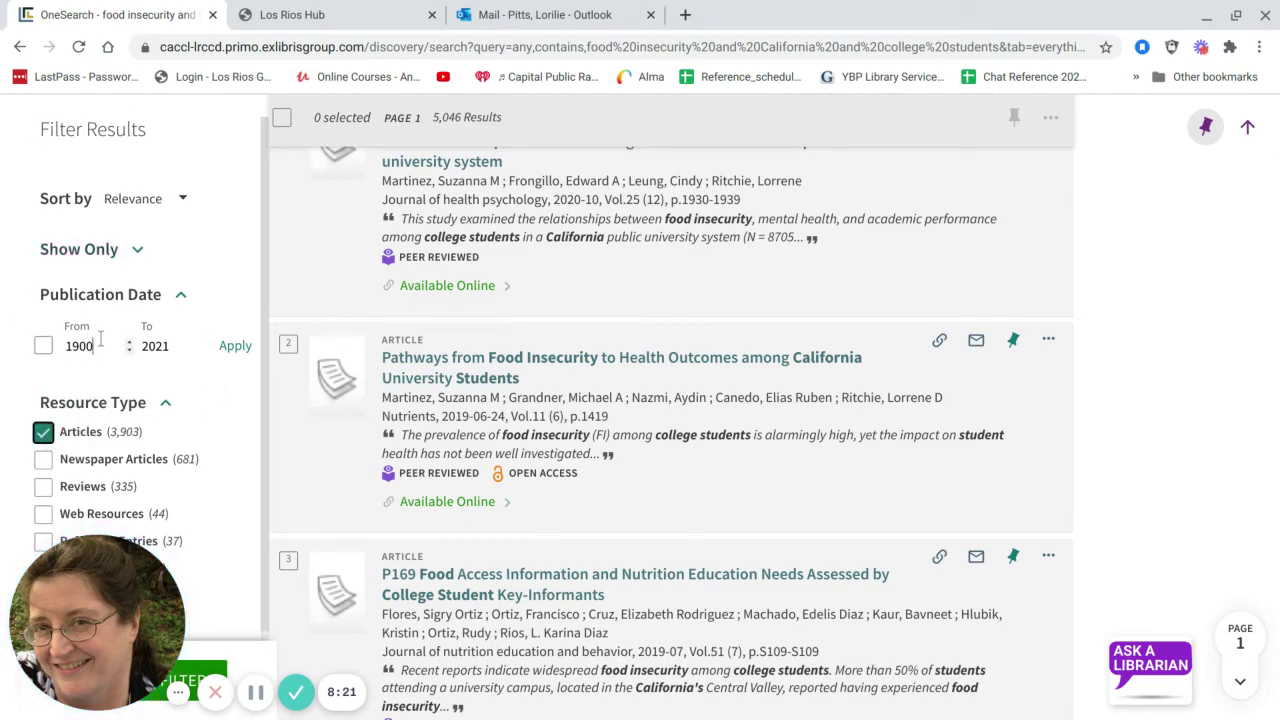
left_click(100, 340)
key("BackSpace")
key("BackSpace")
key("BackSpace")
key("BackSpace")
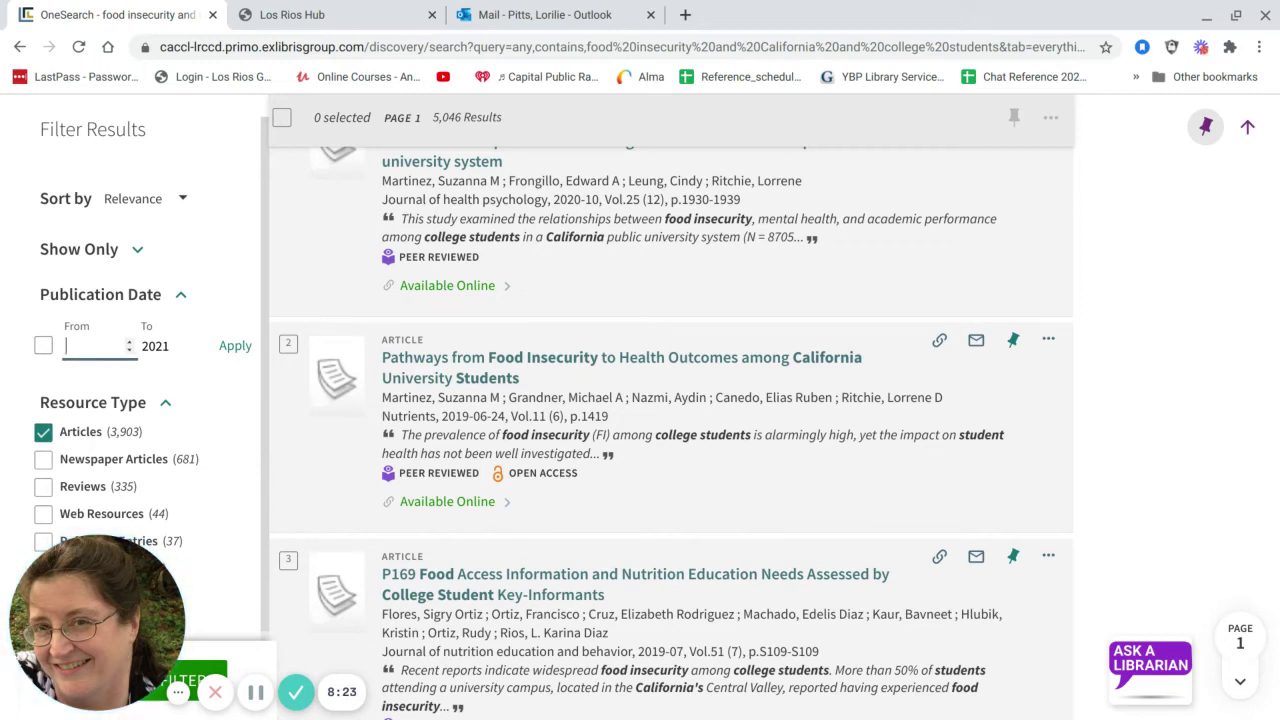
type("2010")
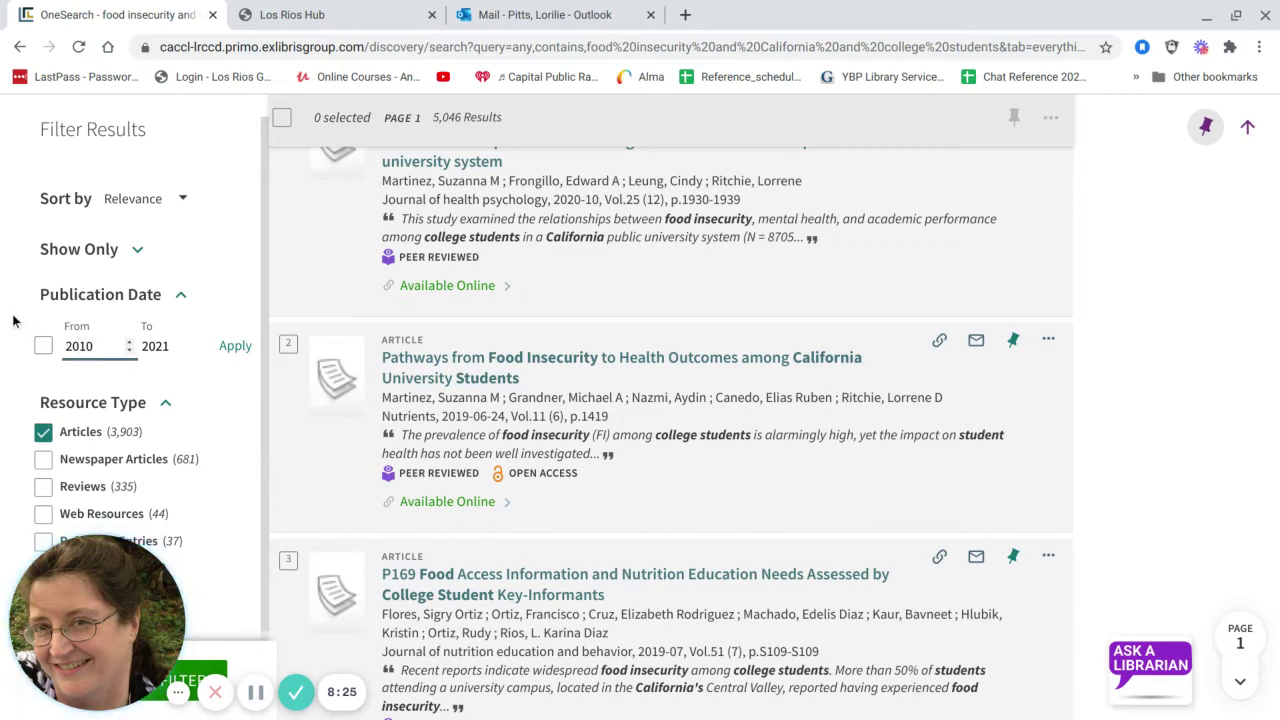
left_click(43, 346)
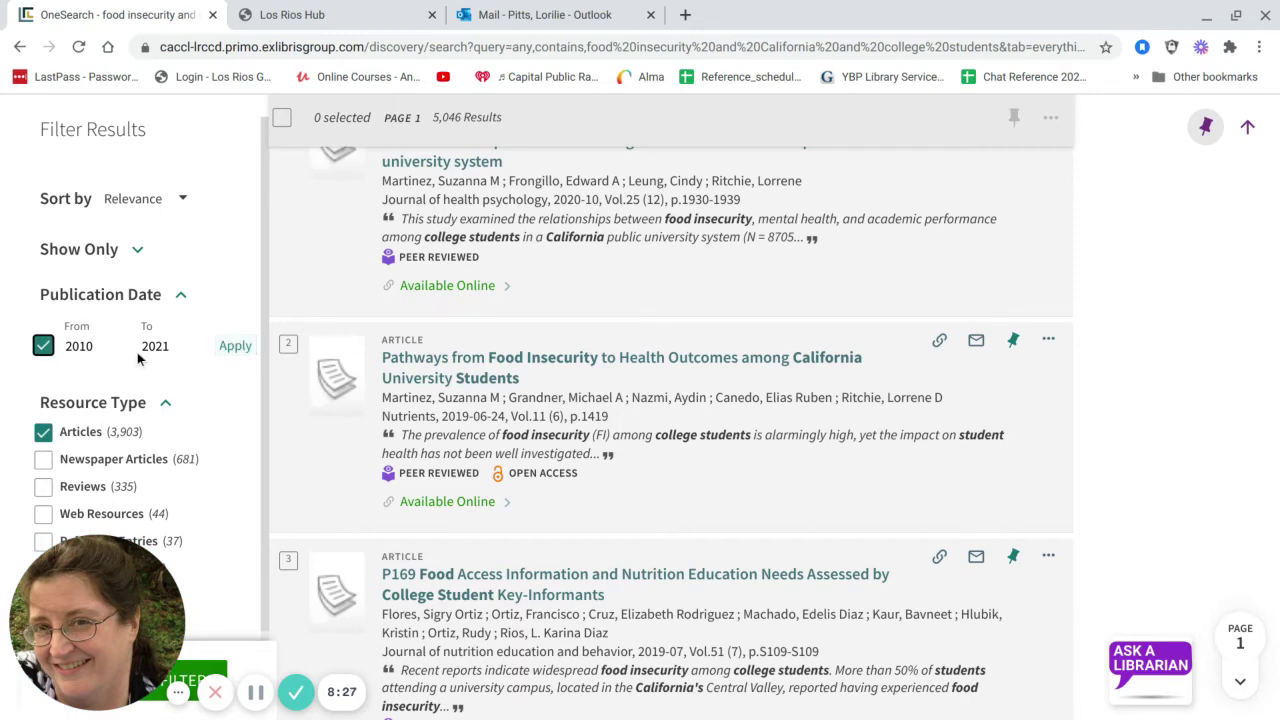
scroll(140, 358, "down", 1)
scroll(140, 358, "down", 1)
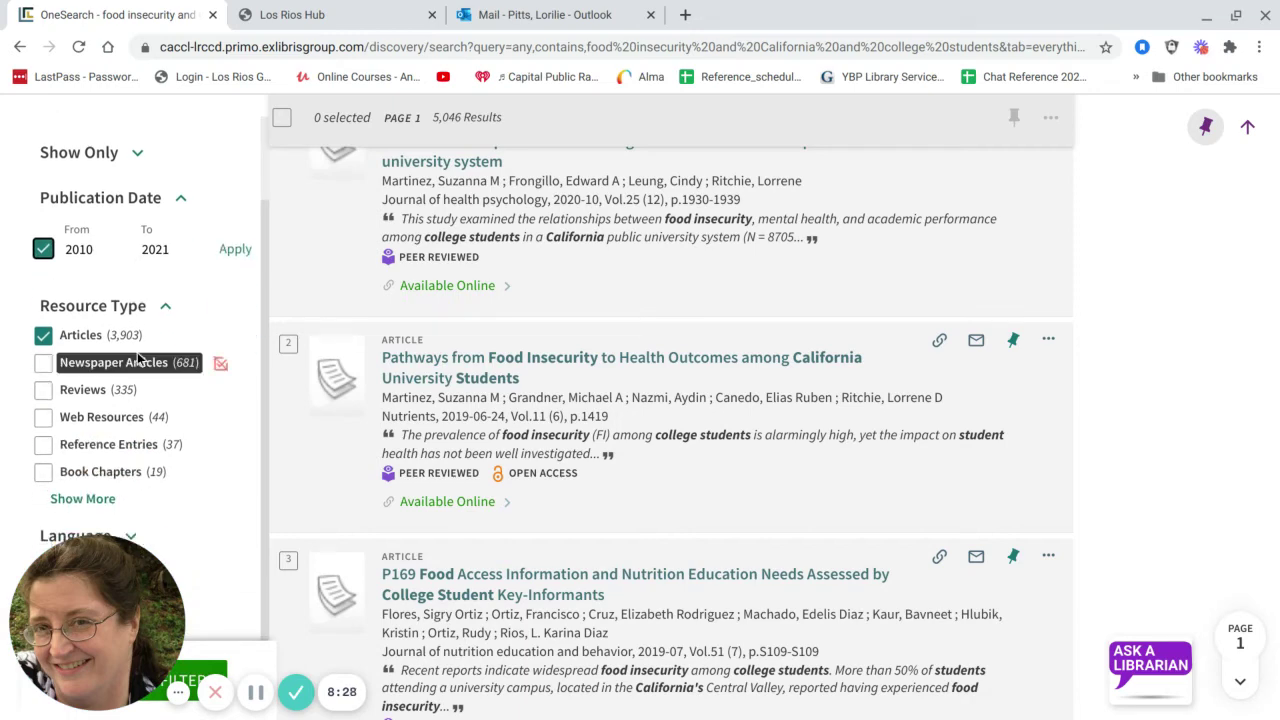
left_click(198, 680)
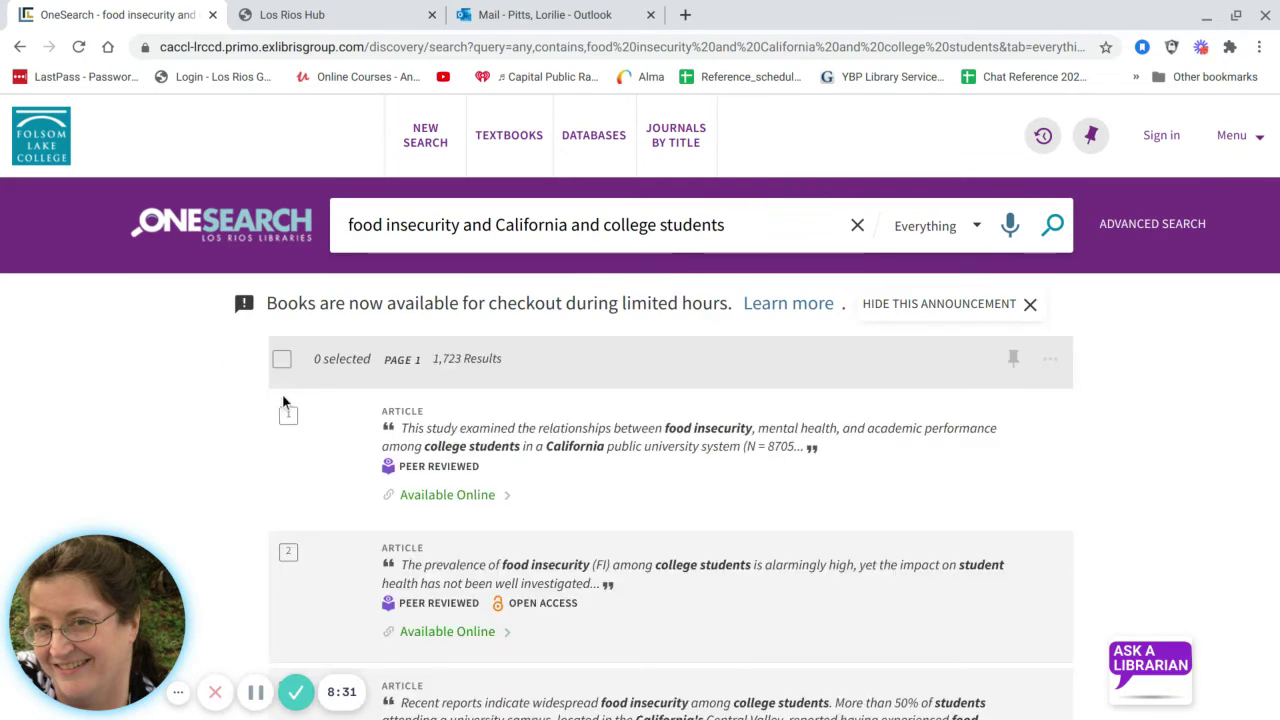
Open the online full text of the article "No food for thought" from the filtered results and look through its abstract and introduction
scroll(204, 373, "down", 1)
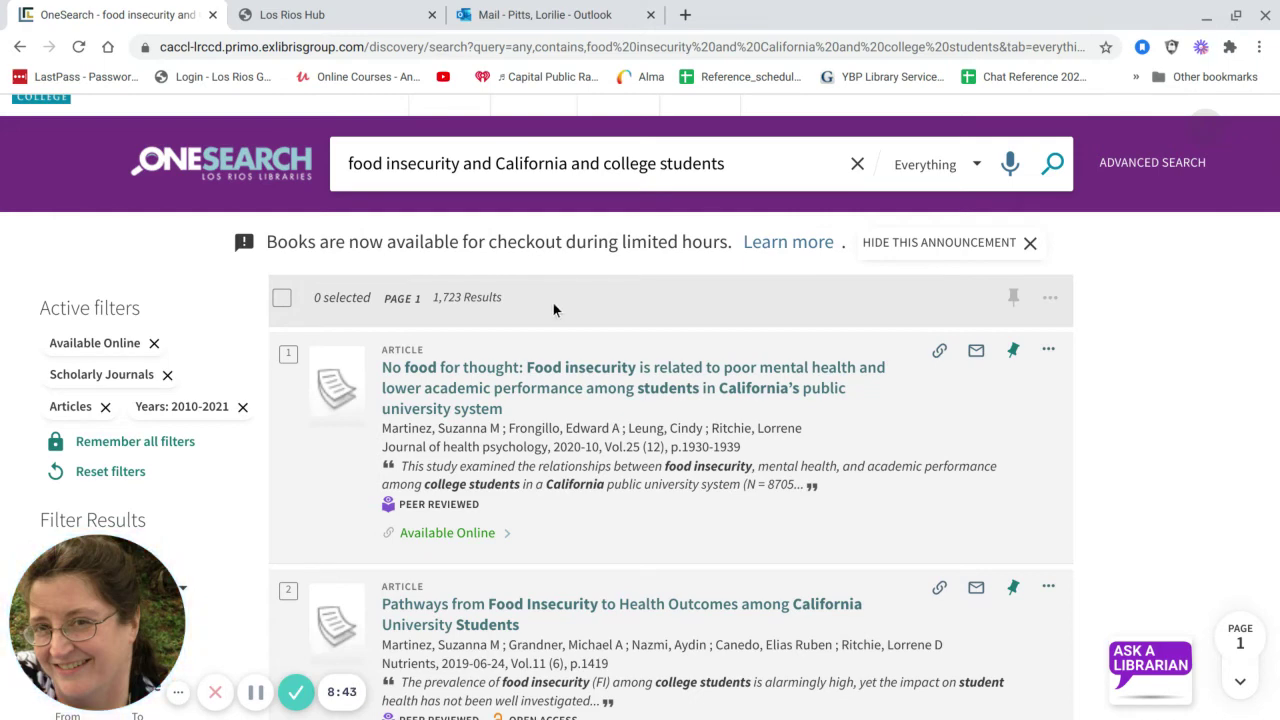
scroll(553, 303, "down", 2)
scroll(553, 303, "down", 1)
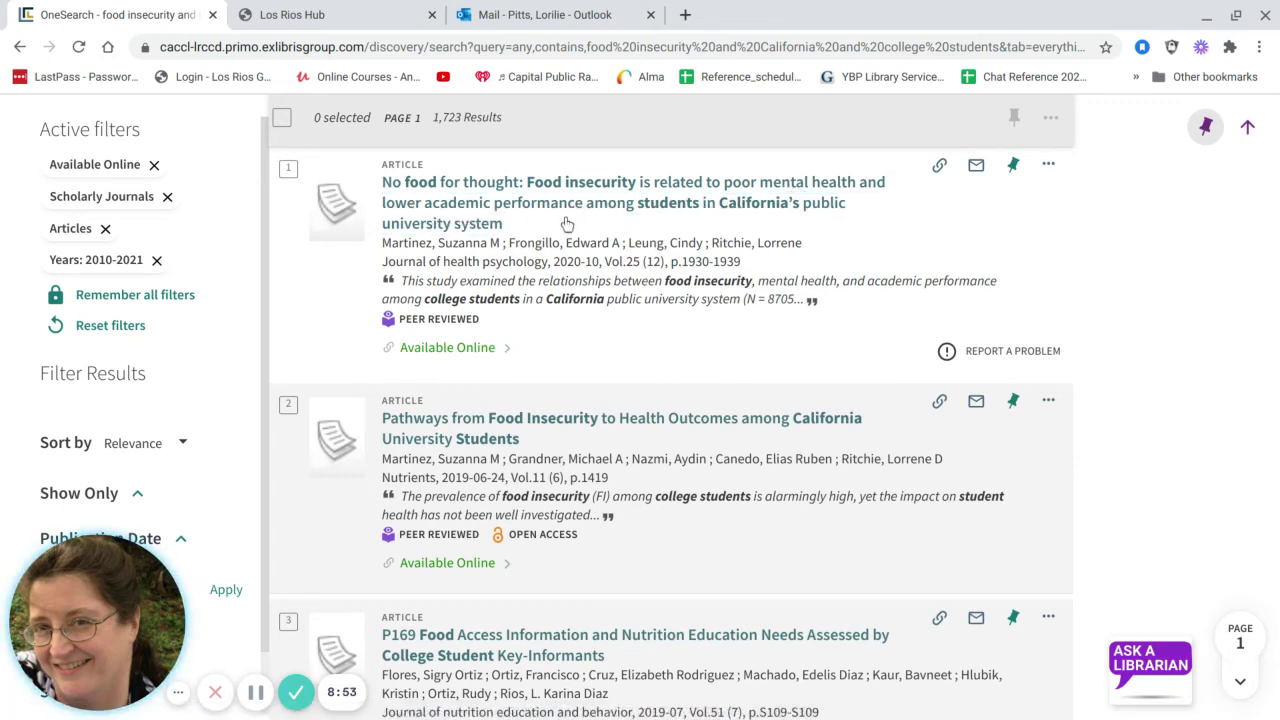
left_click(462, 349)
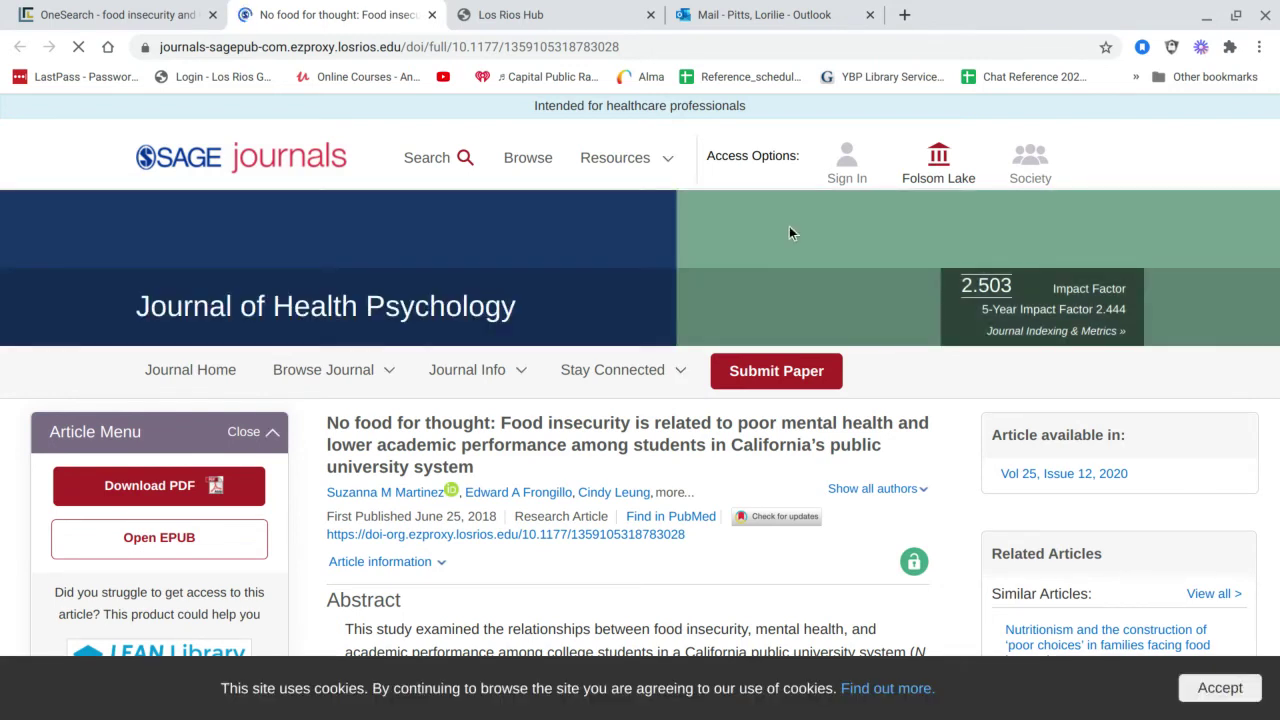
scroll(789, 227, "down", 2)
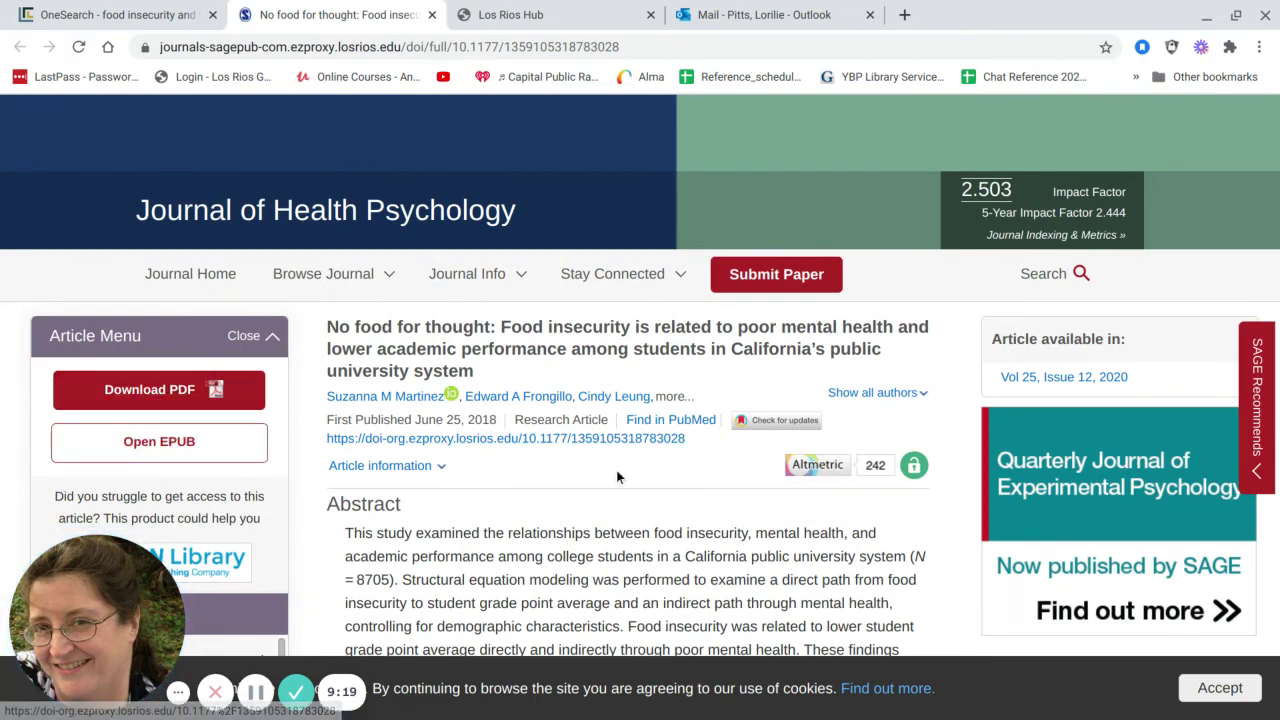
scroll(617, 473, "down", 4)
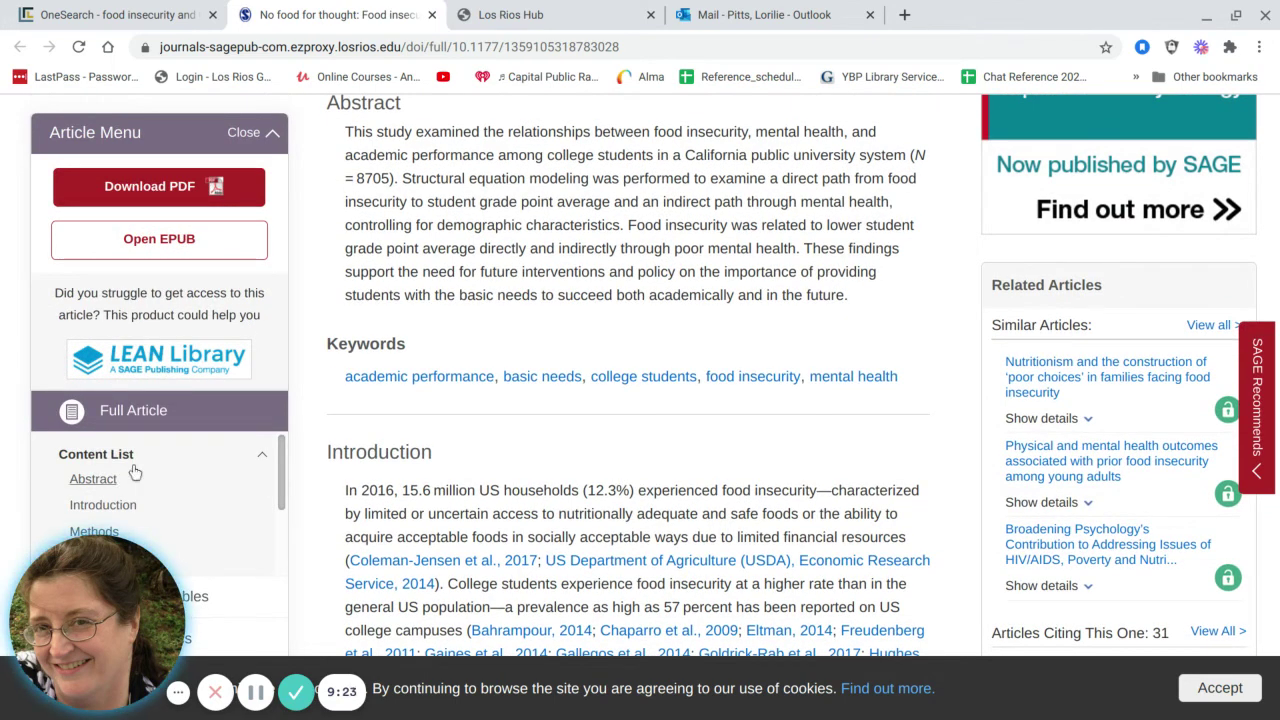
Look through the article's content list from the Abstract to the References section
left_click(31, 558)
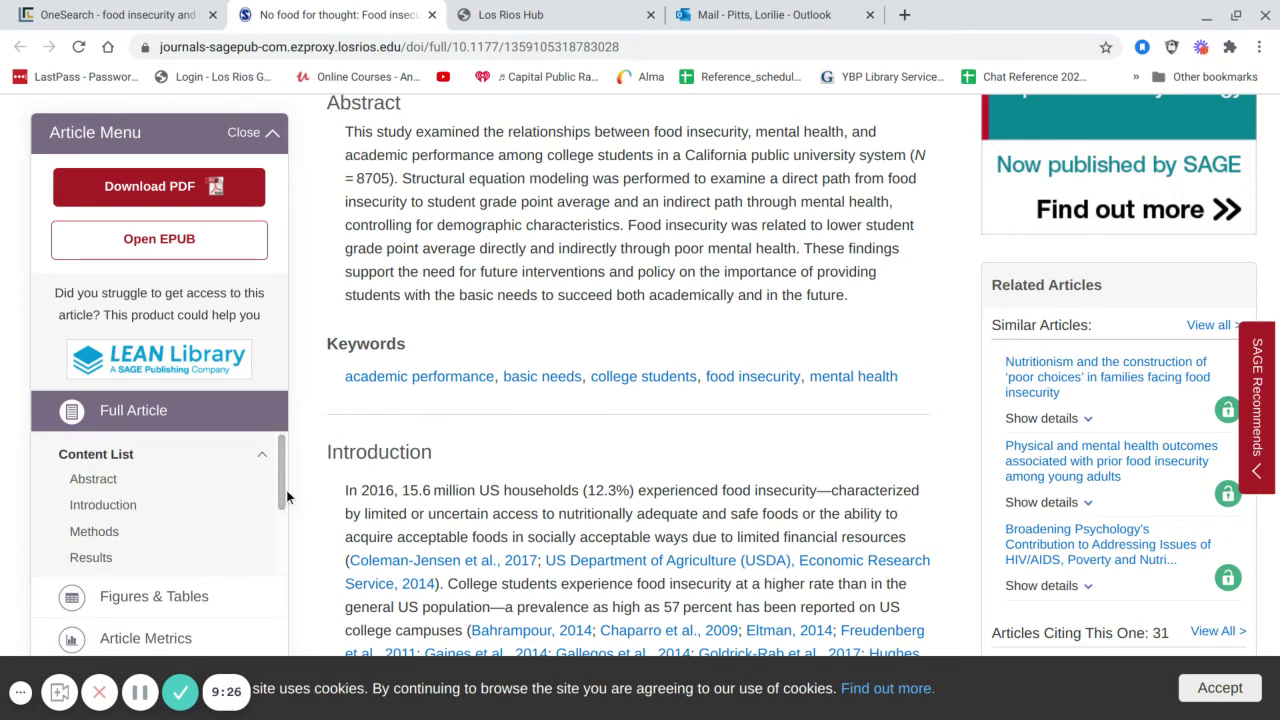
left_click_drag(286, 490, 287, 530)
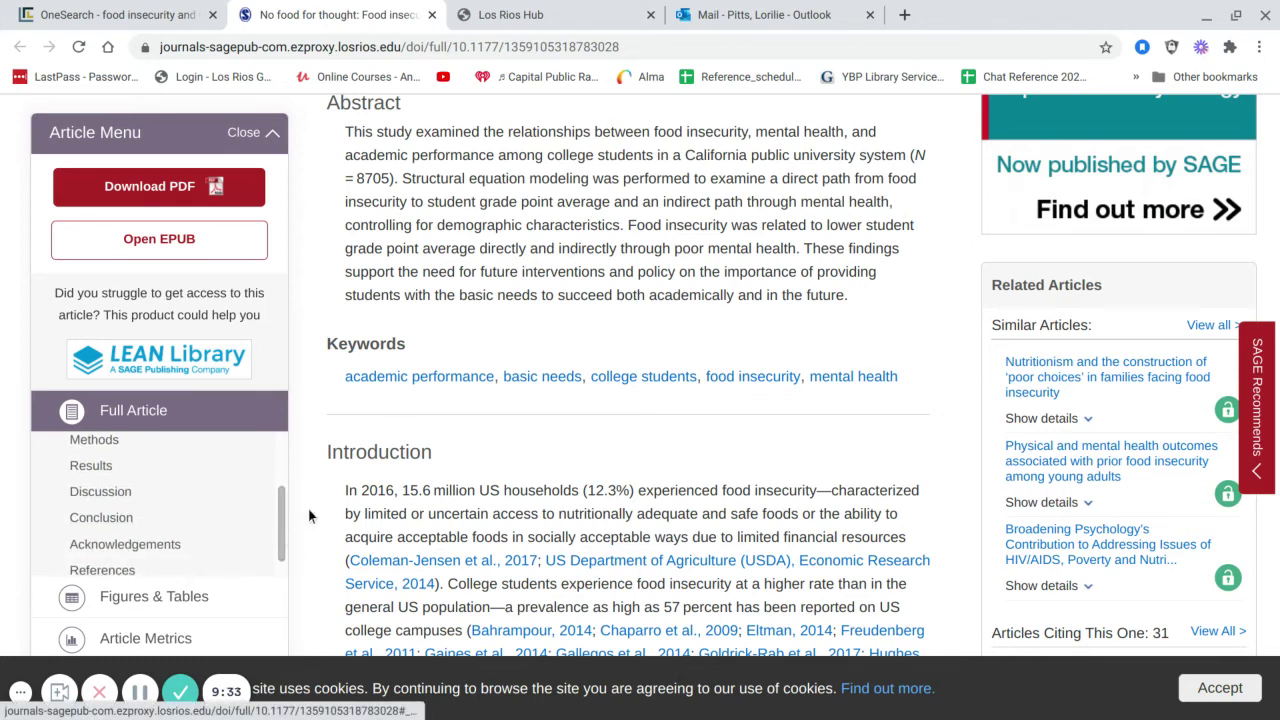
left_click_drag(281, 517, 273, 466)
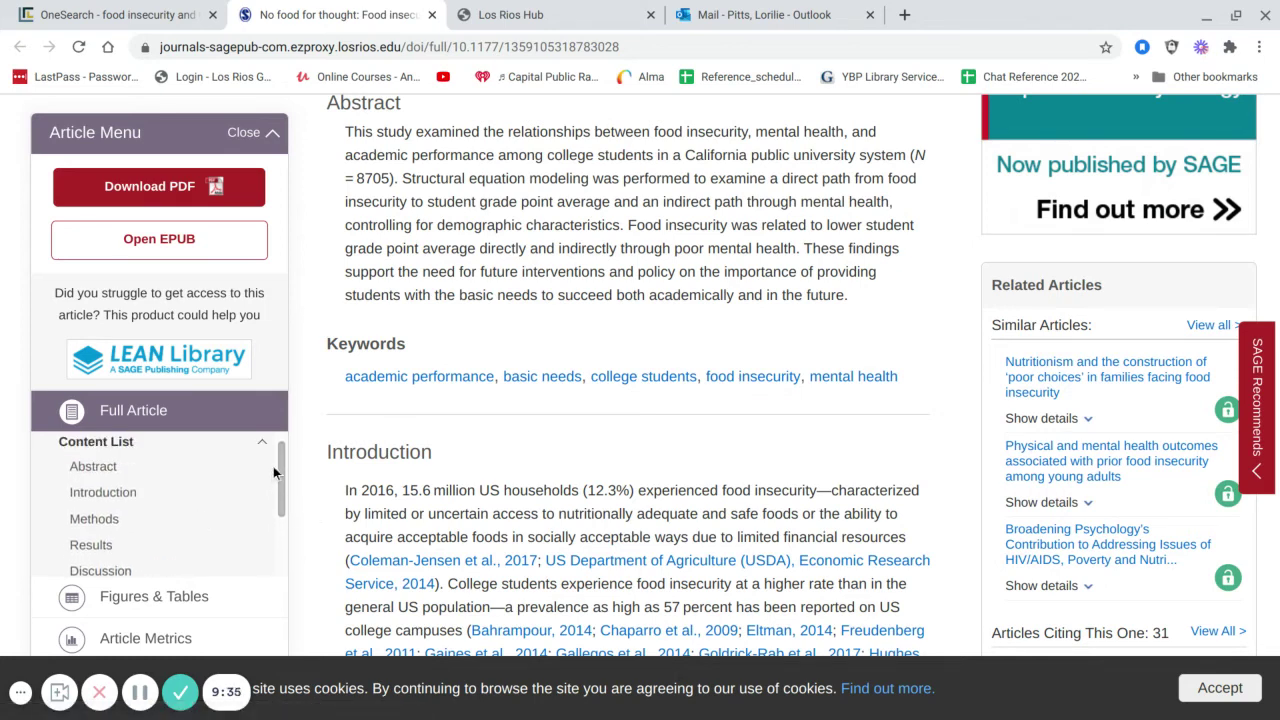
scroll(237, 483, "down", 3)
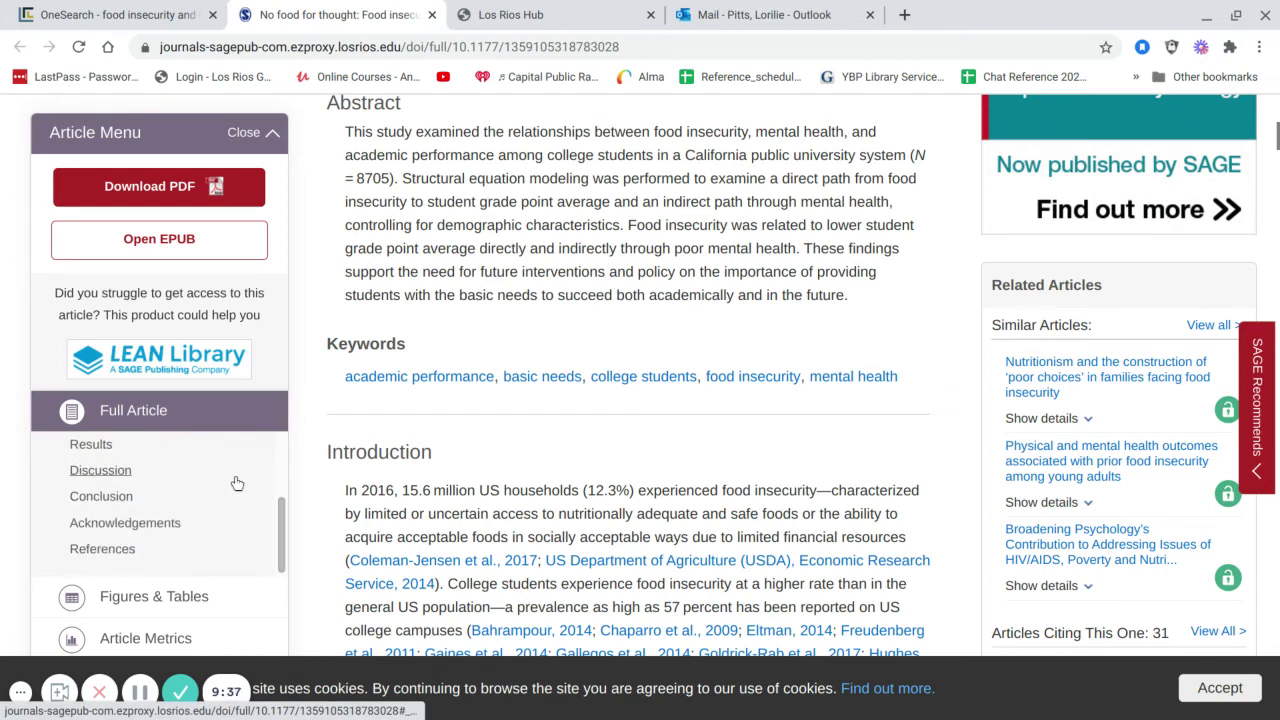
Check the usage and citation information in the article's metrics and close the article
left_click(139, 643)
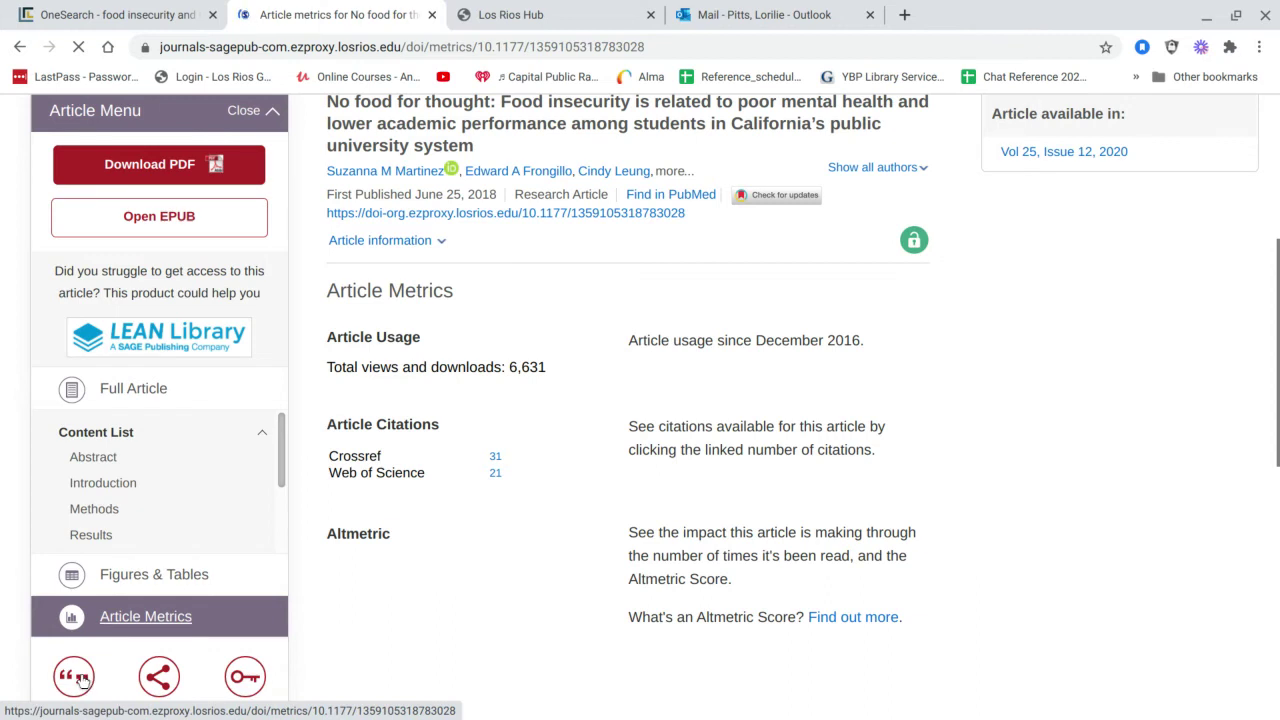
scroll(63, 503, "down", 2)
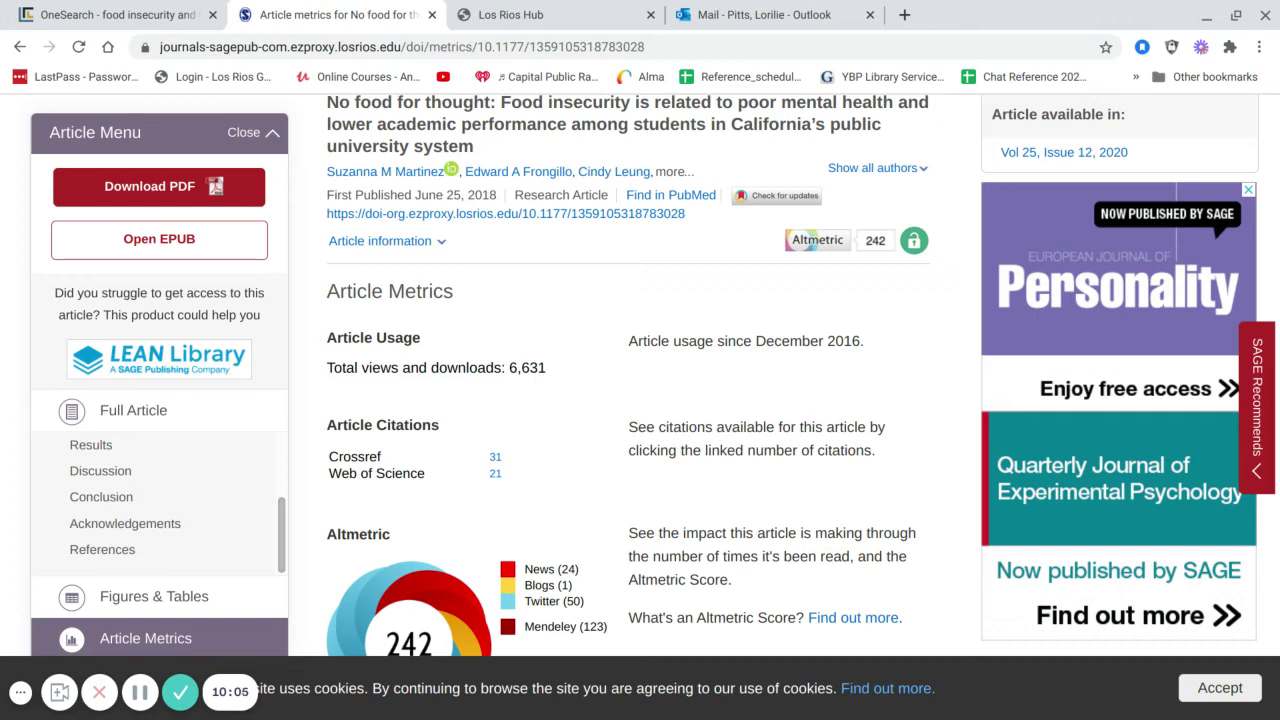
scroll(659, 509, "up", 2)
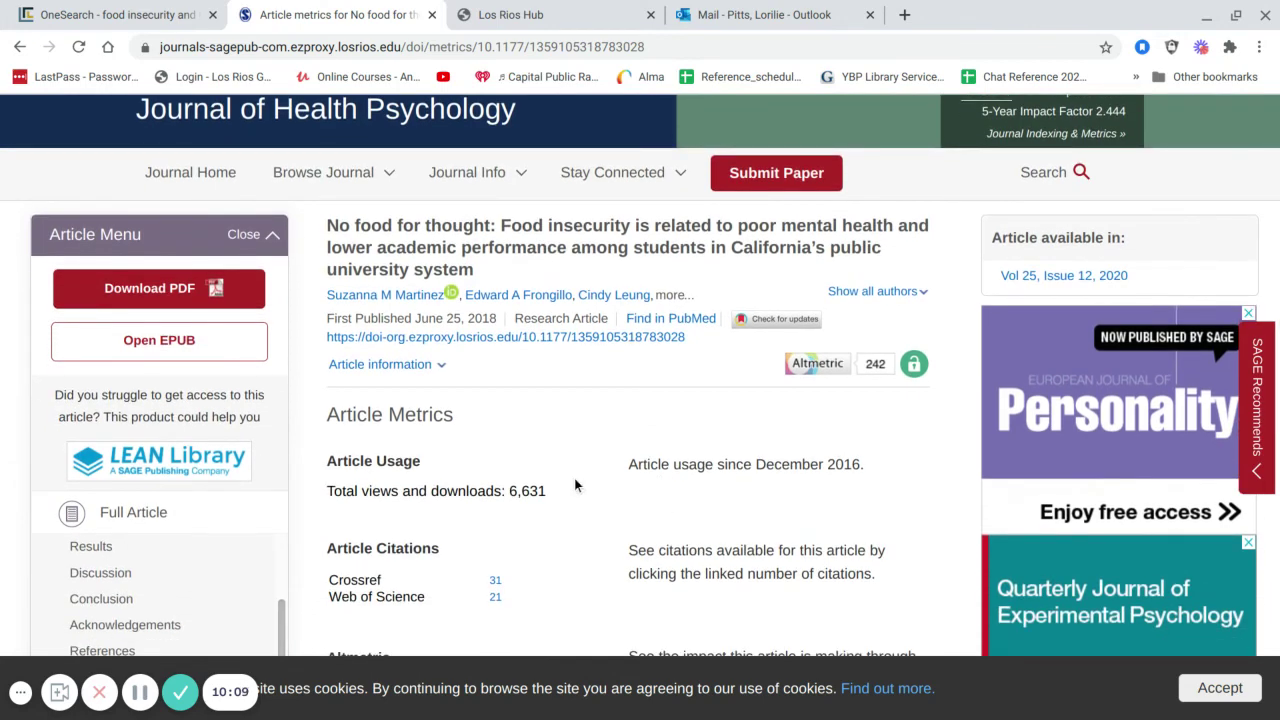
left_click(431, 15)
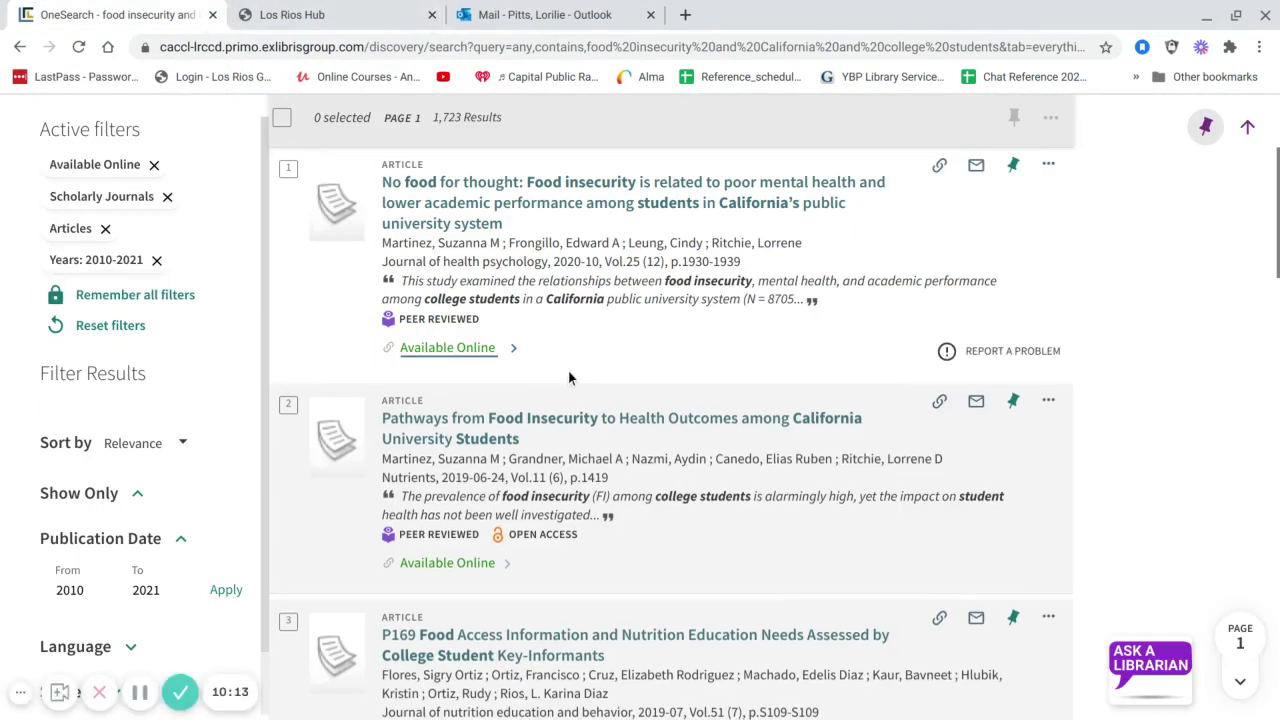
Open the PDF full text of "College Students and SNAP: The New Face of Food Insecurity in the United States" from the OneSearch results
scroll(585, 354, "down", 2)
scroll(585, 355, "down", 5)
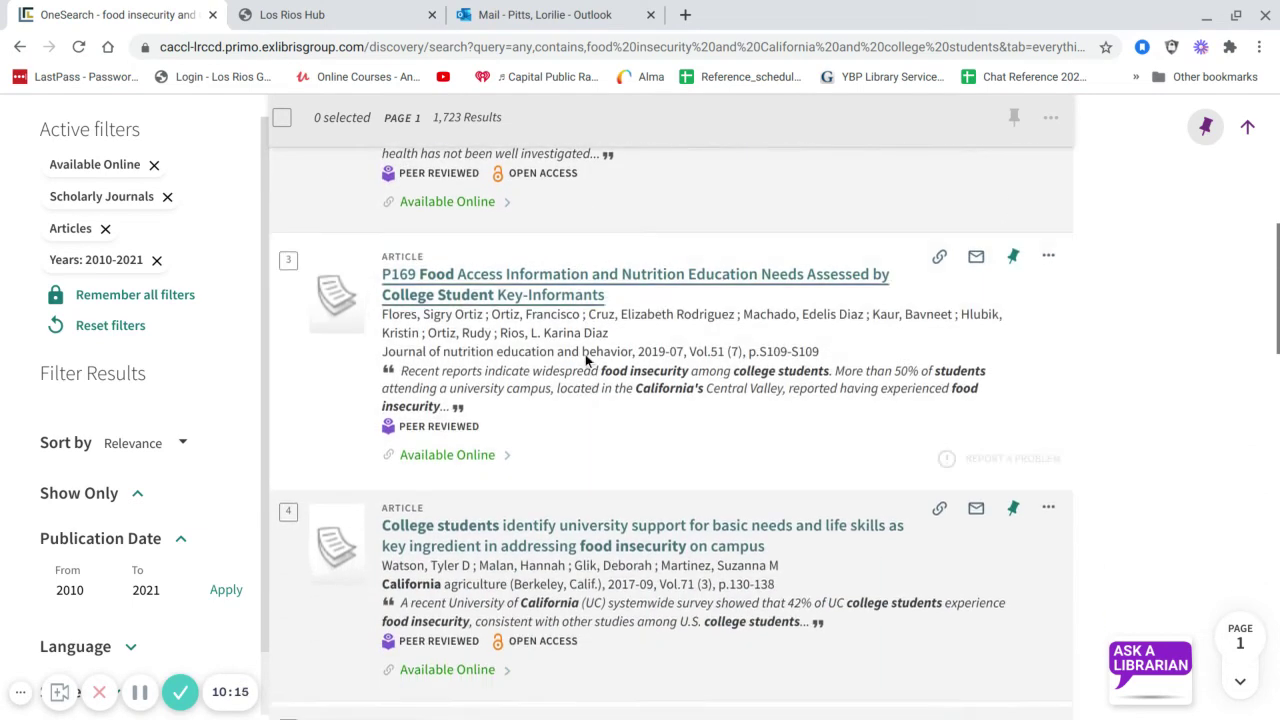
scroll(466, 373, "down", 1)
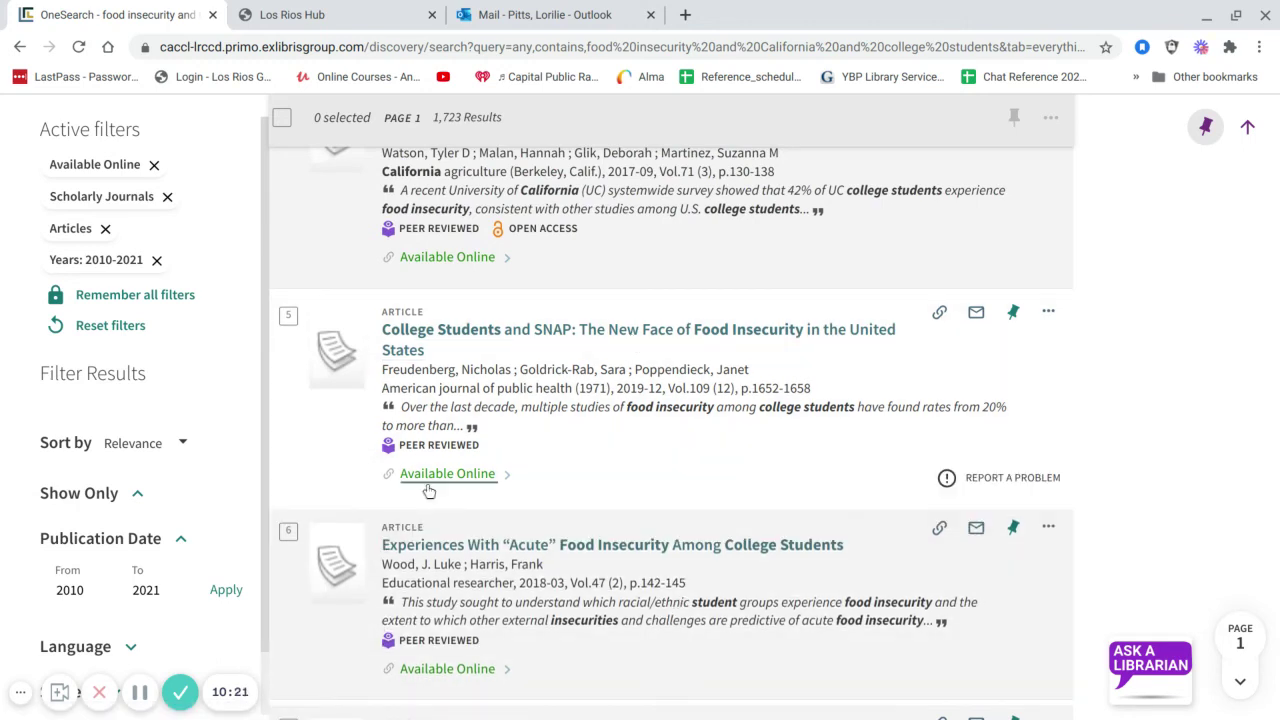
left_click(430, 474)
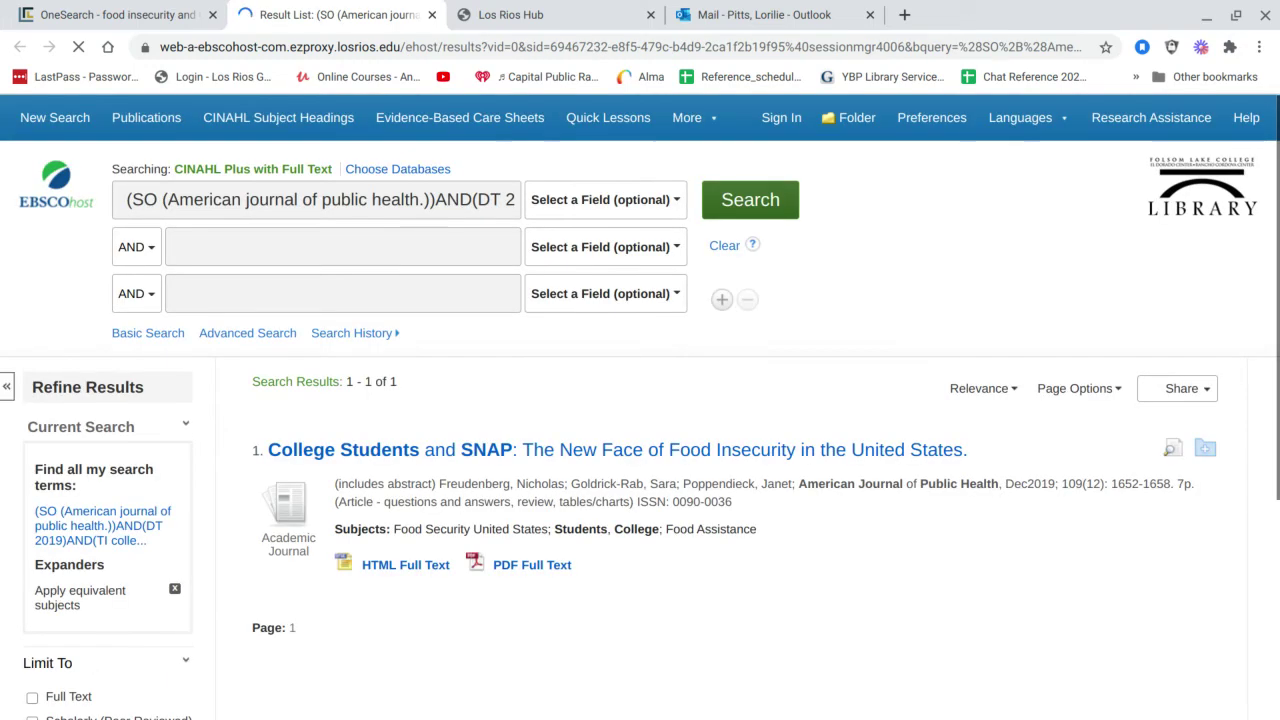
left_click(517, 568)
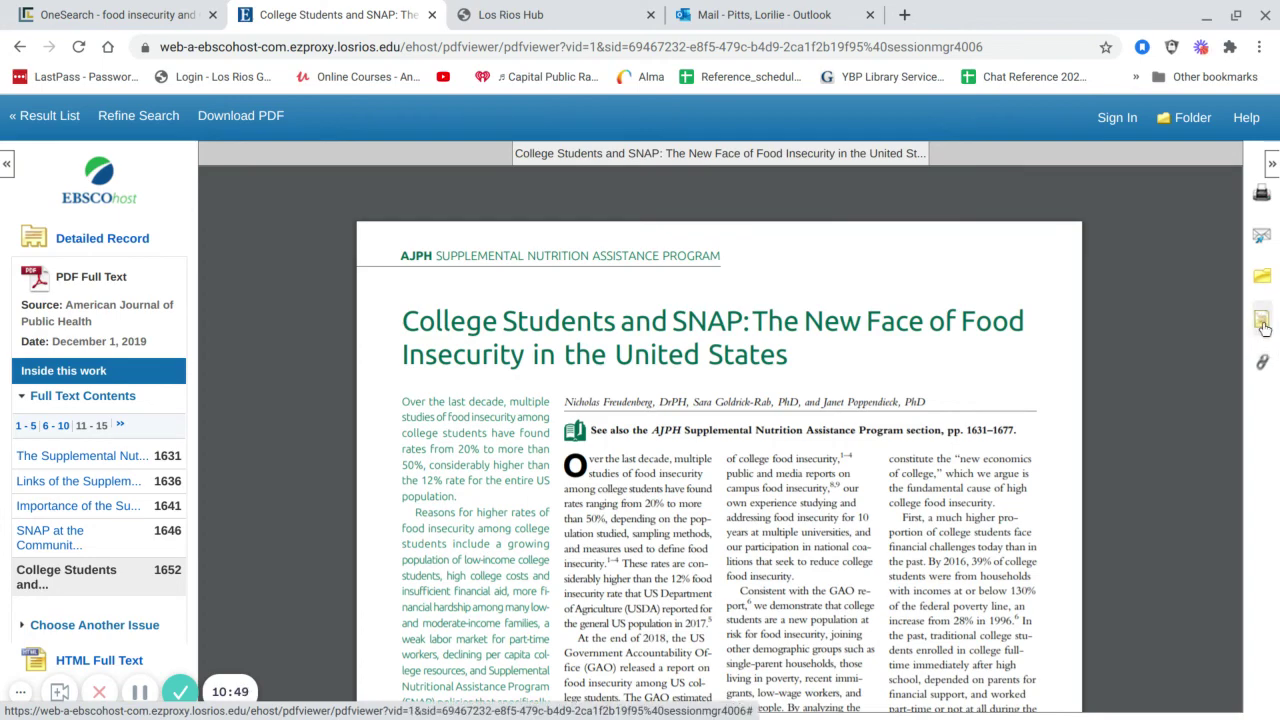
Display the citation formats for the SNAP article and look through them down to the MLA and Vancouver/ICMJE entries
left_click(1262, 320)
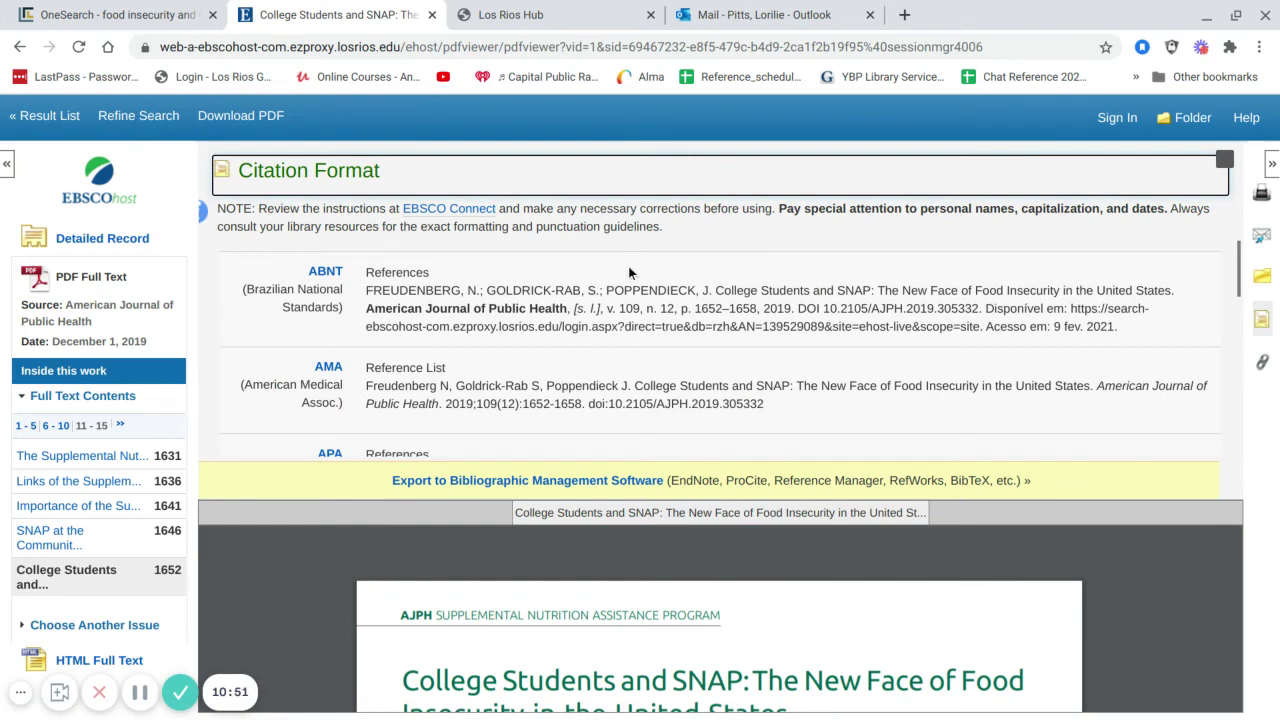
scroll(621, 412, "down", 3)
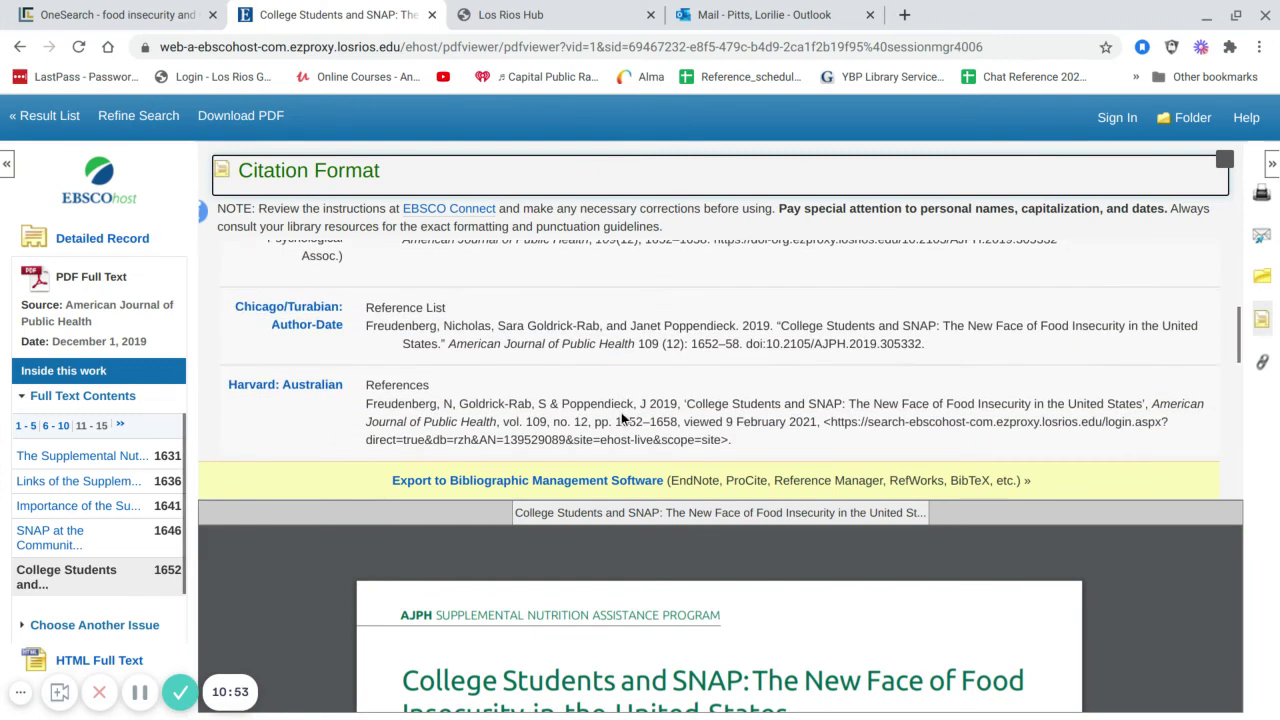
scroll(621, 414, "down", 3)
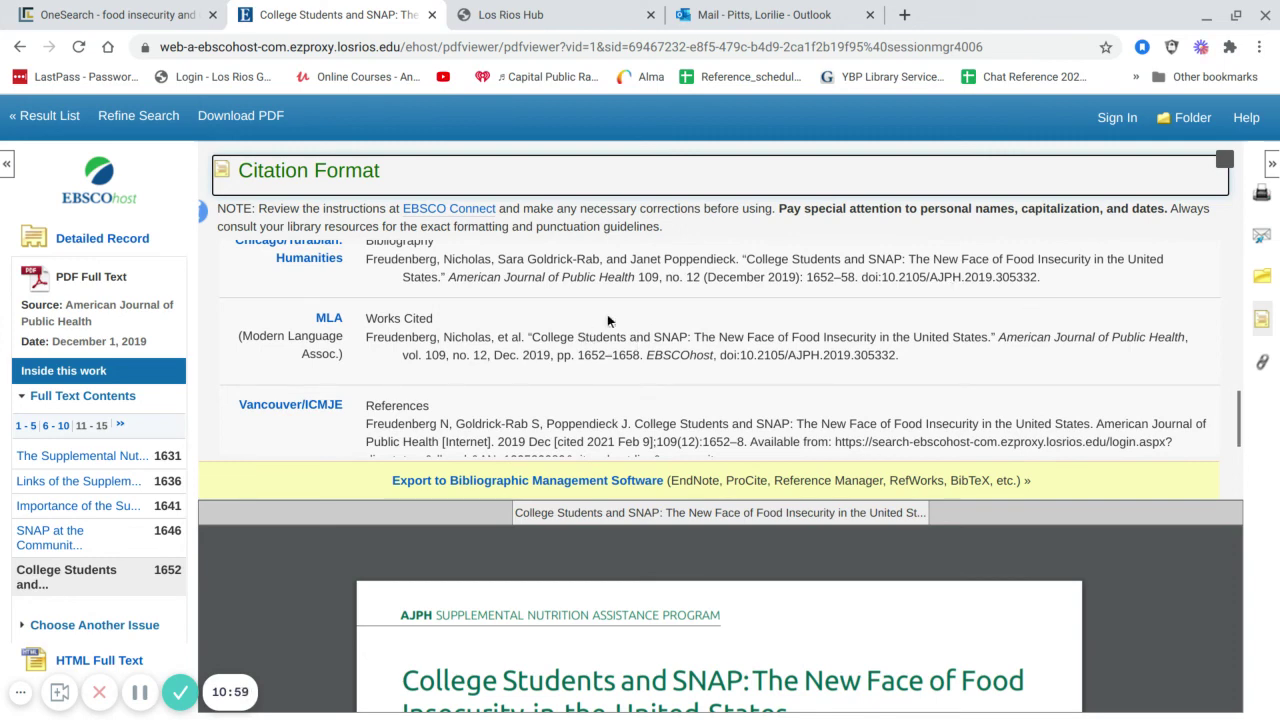
Return to the EBSCOhost result list and close it to get back to the OneSearch results
left_click(33, 118)
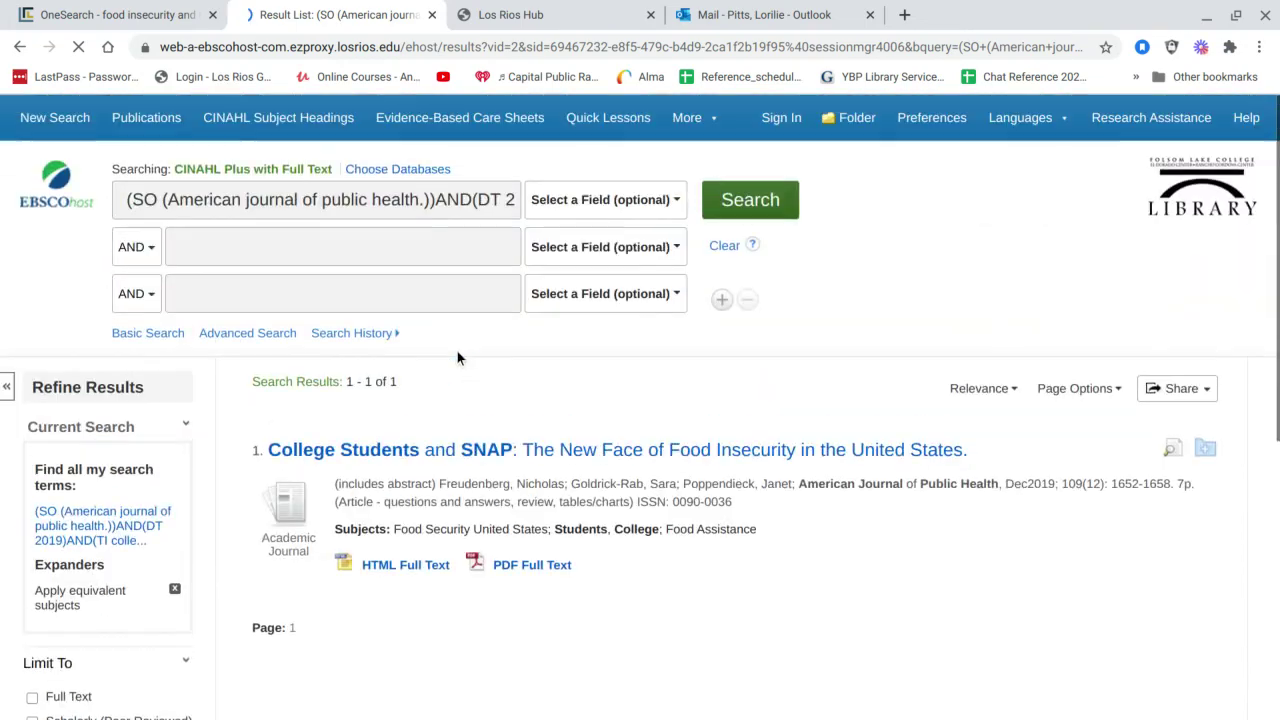
scroll(456, 349, "up", 3)
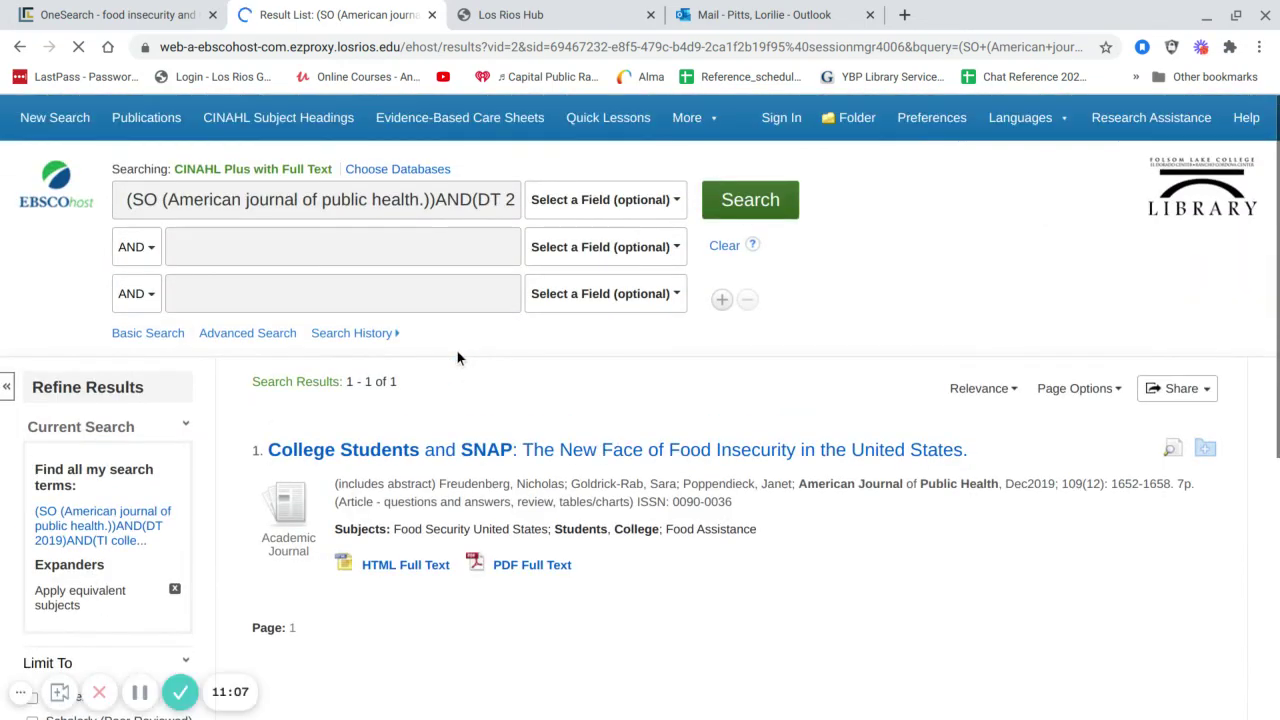
left_click(432, 15)
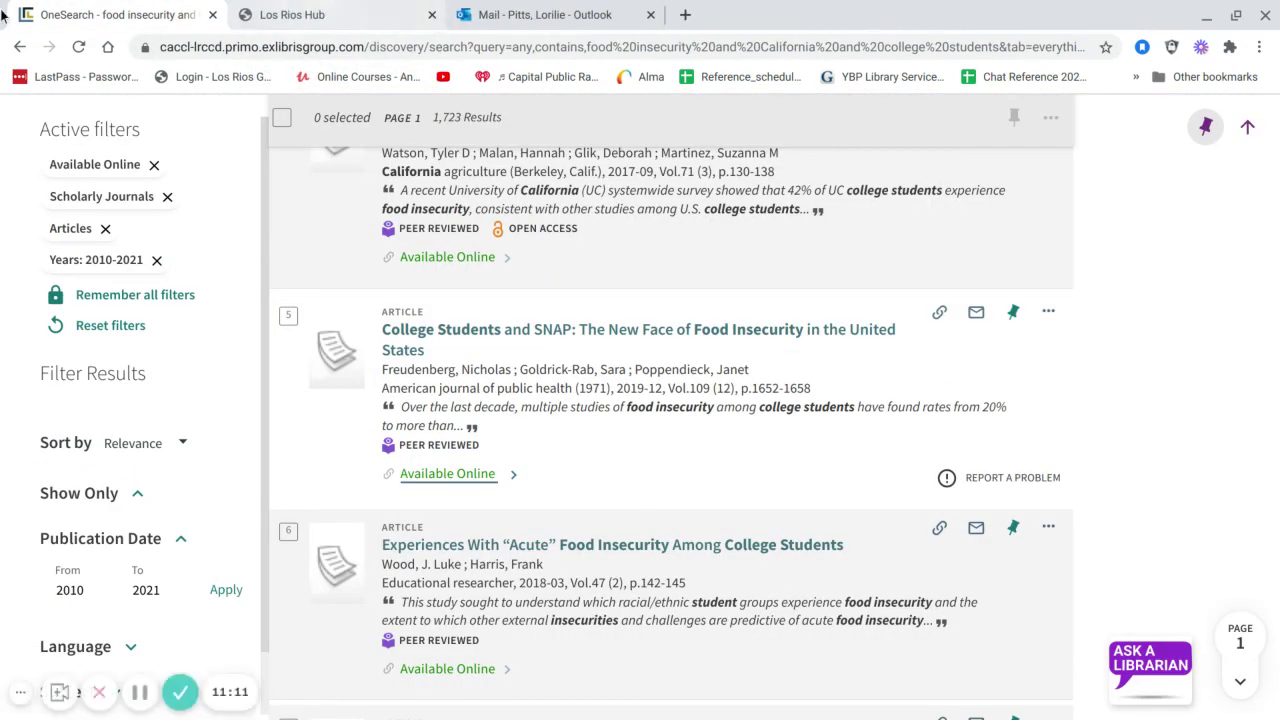
Go back to the Folsom Lake College Library homepage and open the Research Databases page
scroll(262, 414, "up", 10)
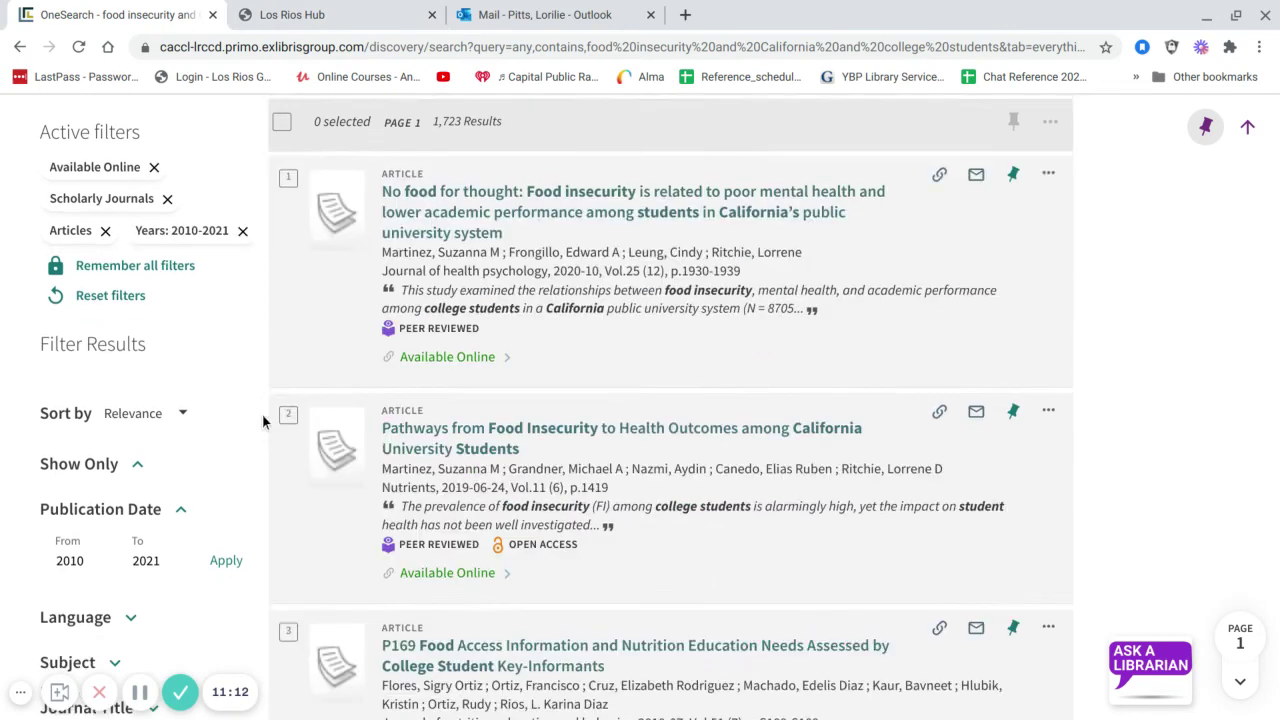
left_click(30, 122)
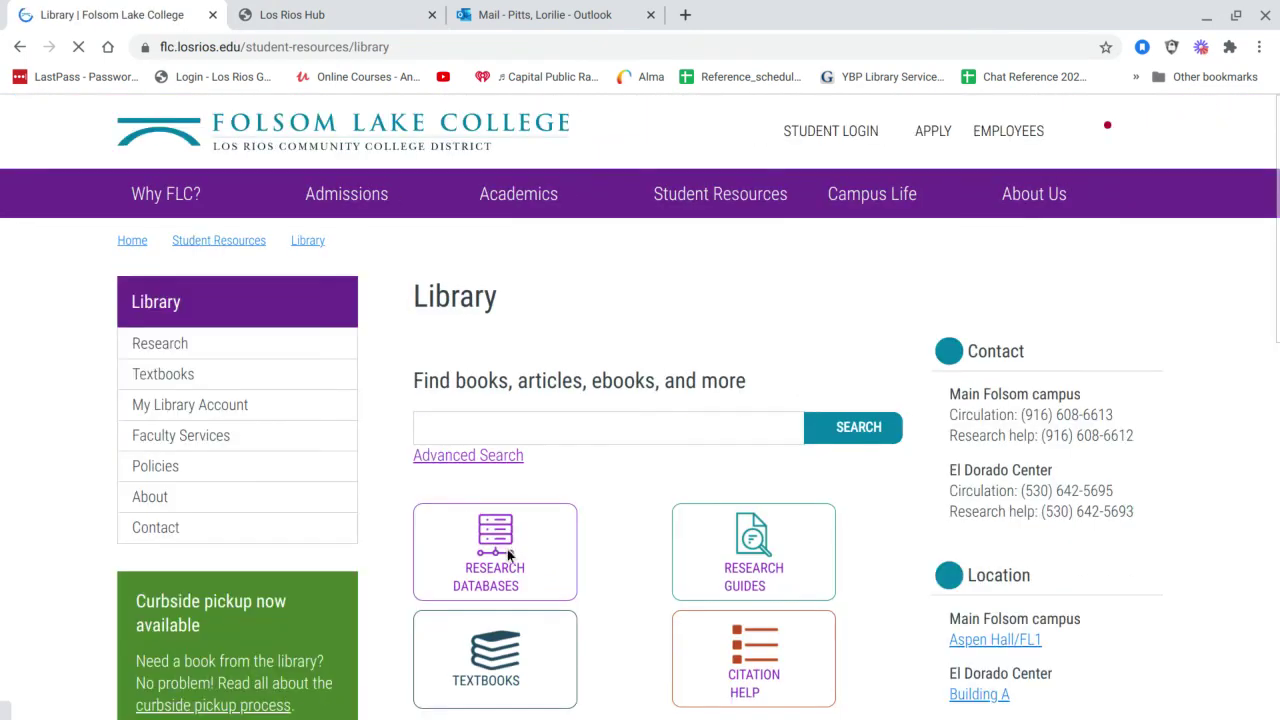
left_click(439, 575)
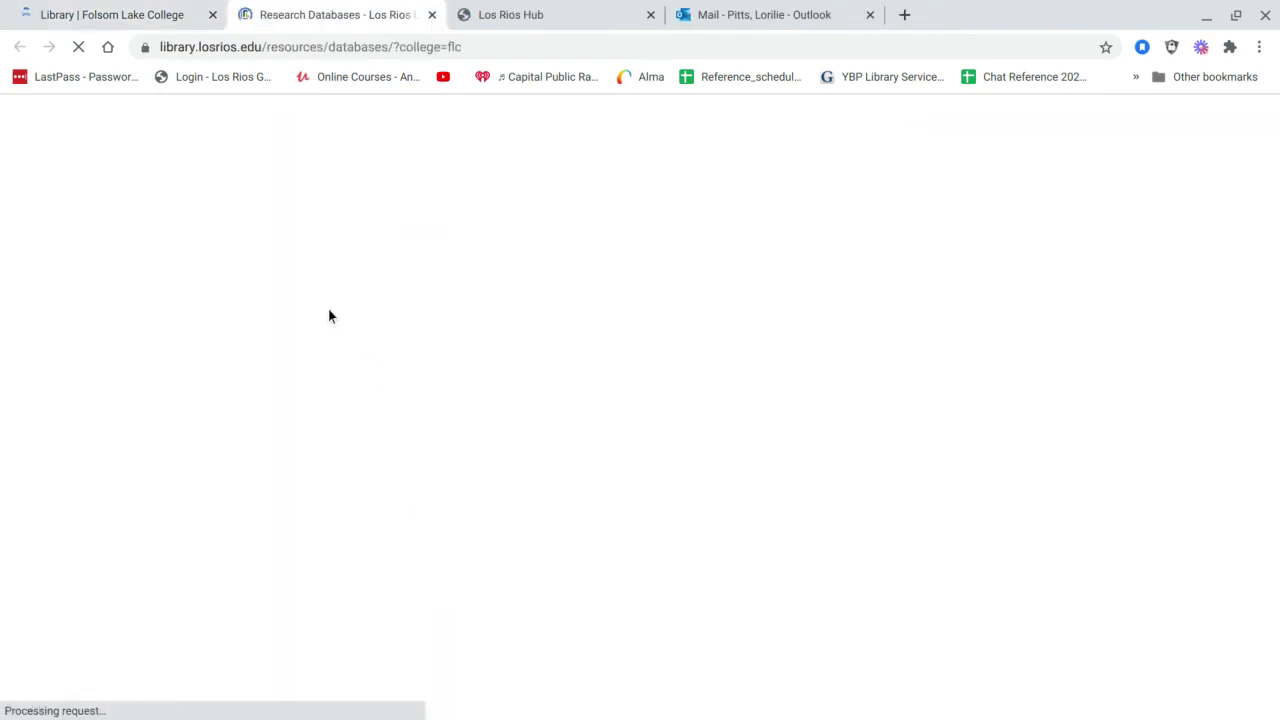
Show the research databases in the News category and look over the list
scroll(258, 253, "down", 2)
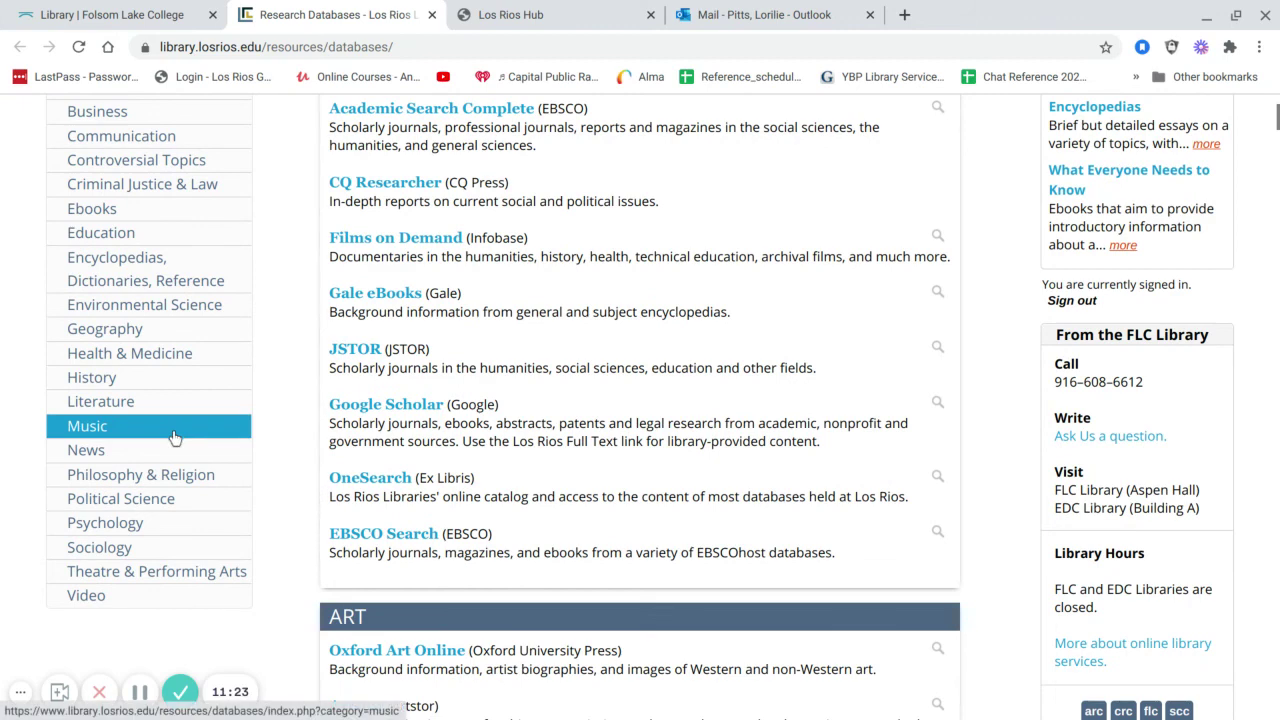
left_click(173, 453)
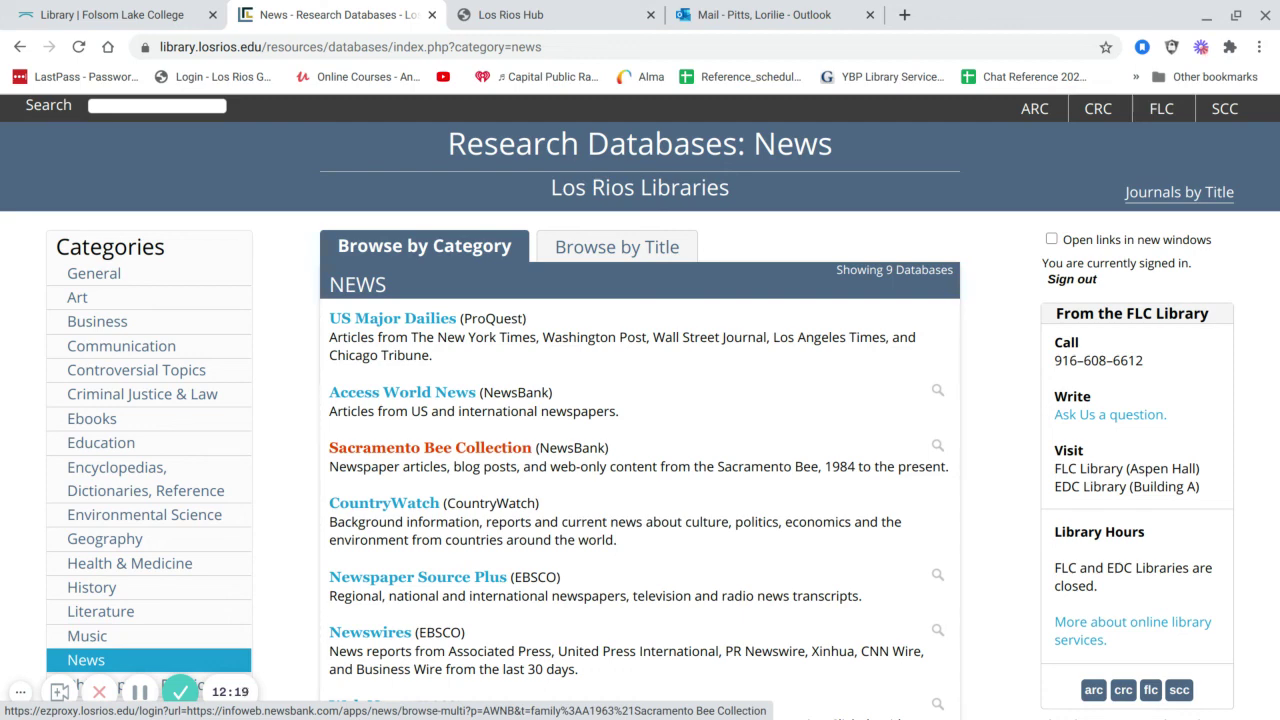
scroll(150, 450, "down", 1)
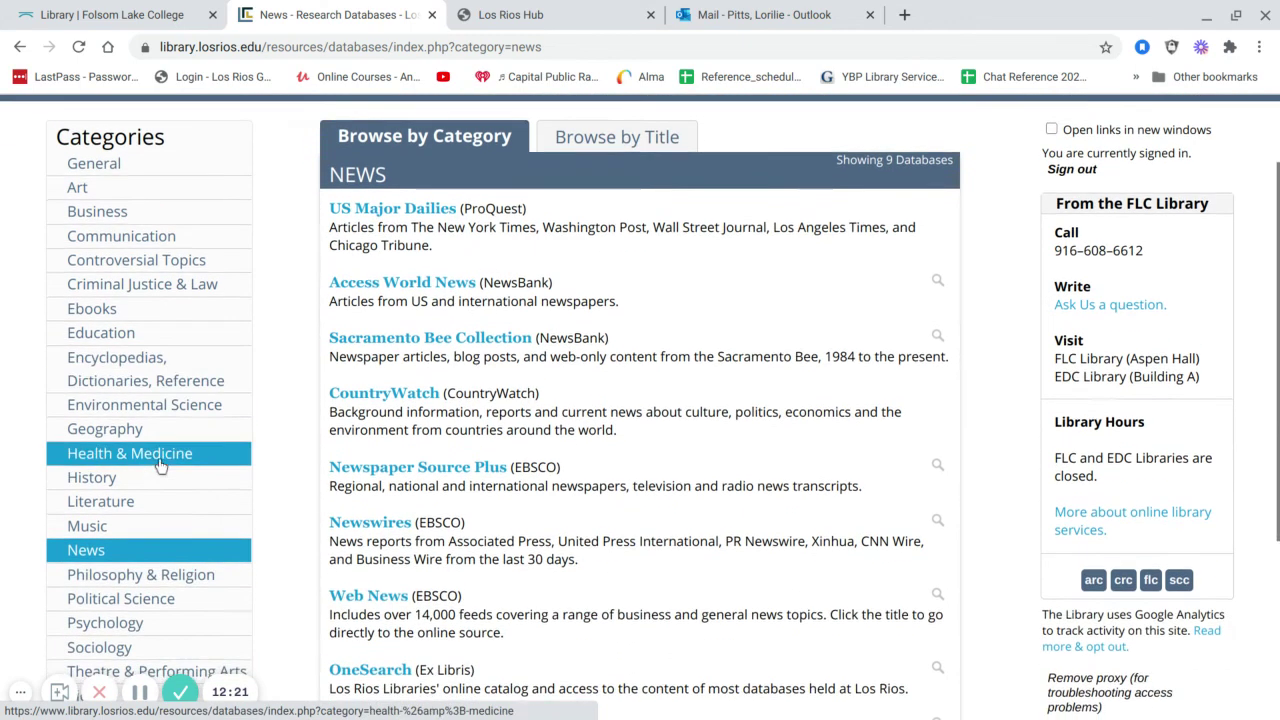